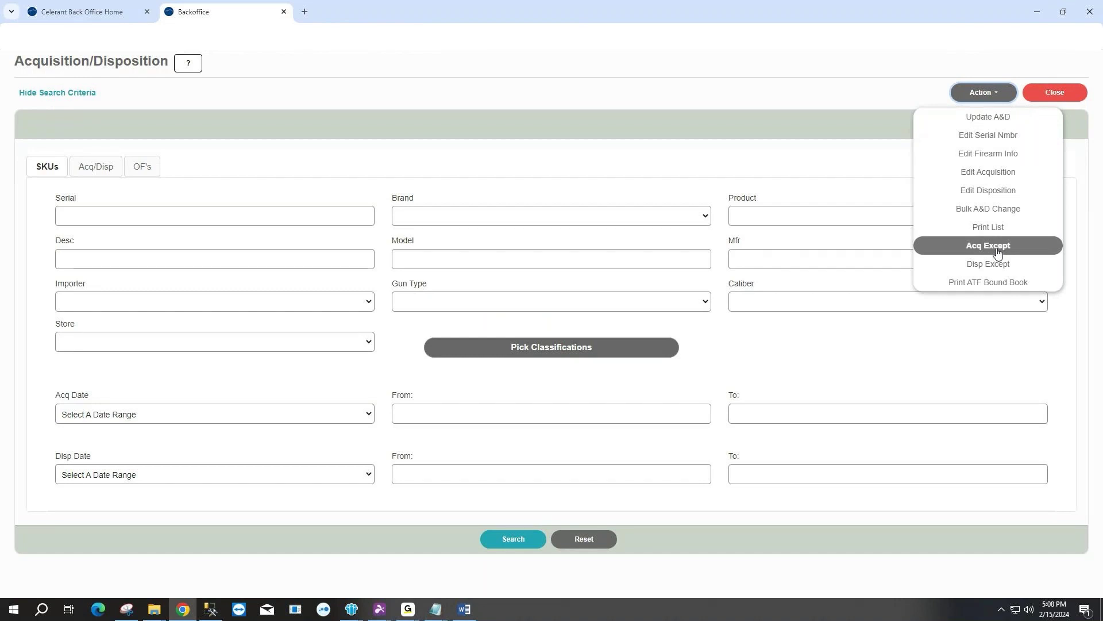
# Run the acquisition exceptions report, close it, and run the disposition exceptions report.
pyautogui.click(998, 253)
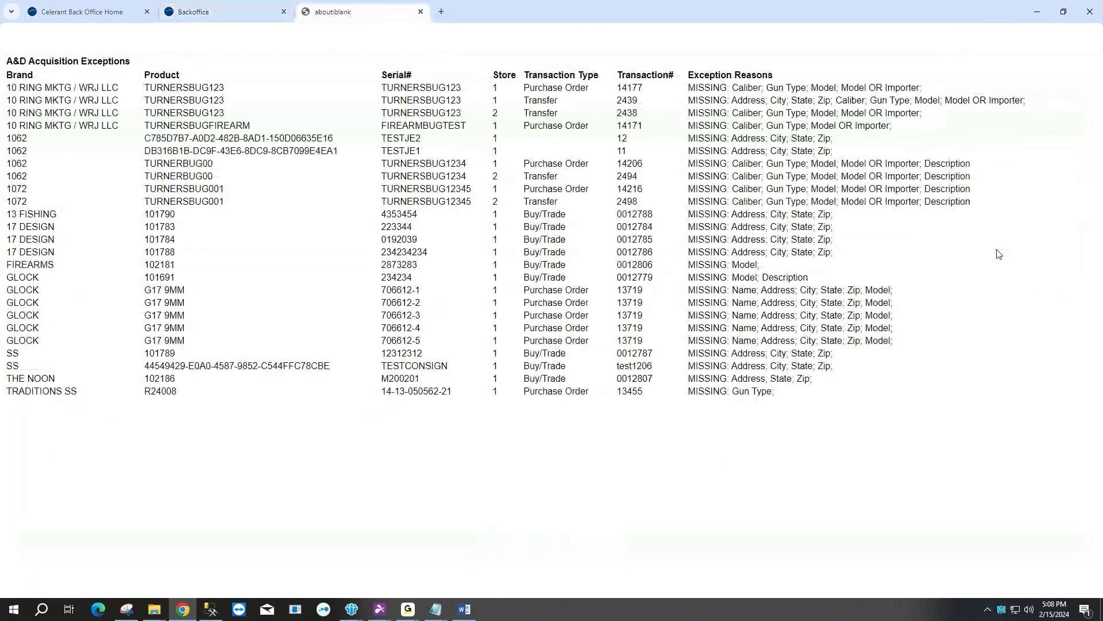
pyautogui.click(420, 12)
pyautogui.click(997, 92)
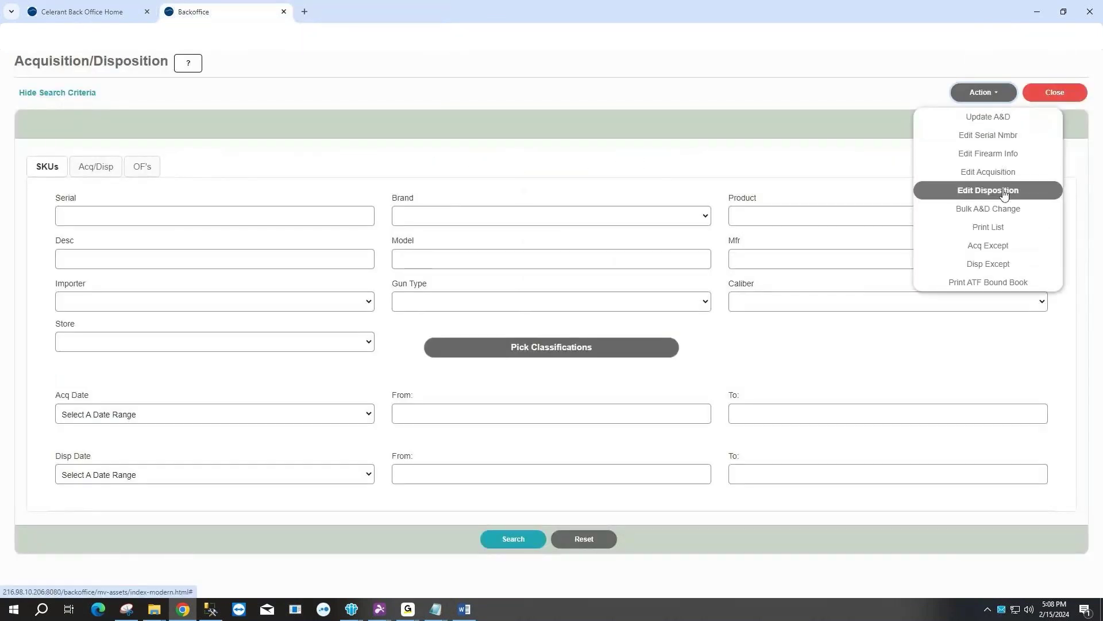
pyautogui.click(1006, 268)
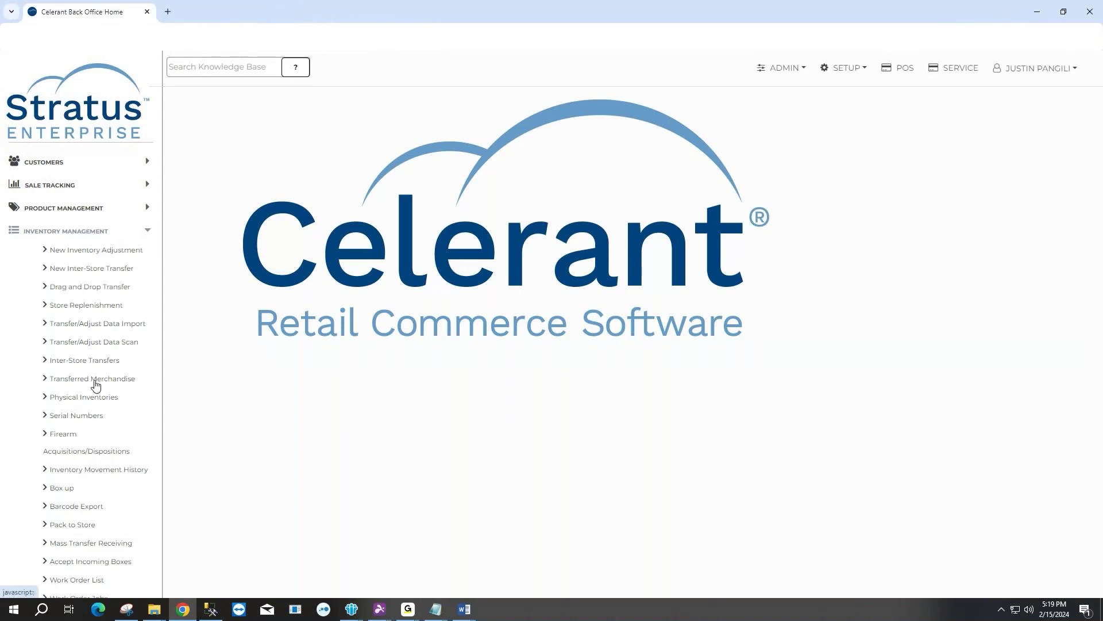
# Open Firearm Acquisitions/Dispositions and search for the serial TESTSERIAL1.
pyautogui.click(98, 452)
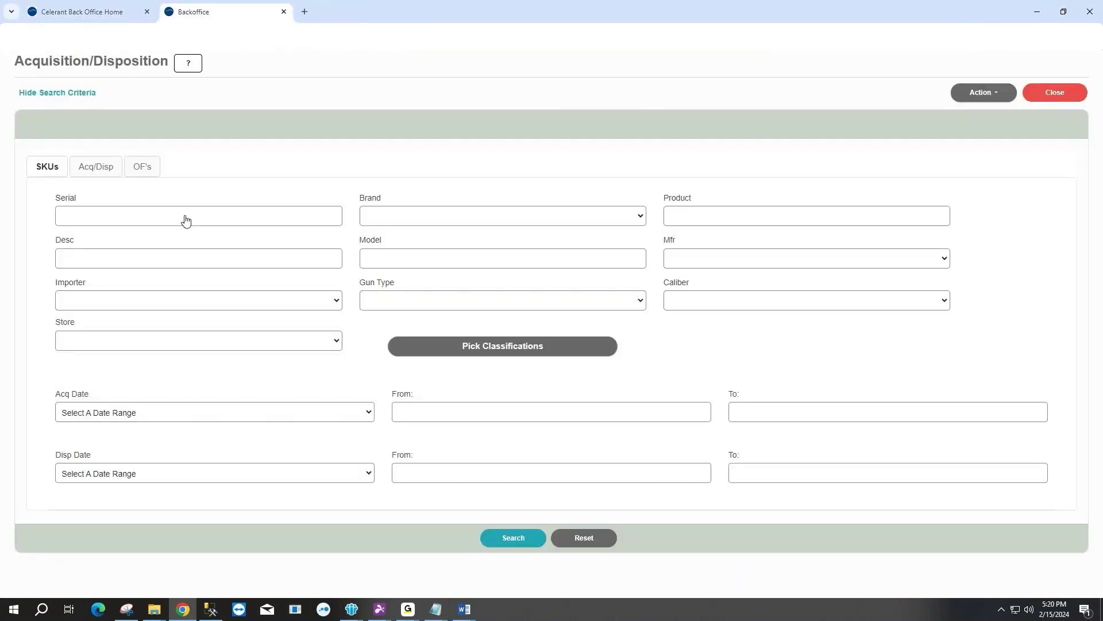
pyautogui.click(192, 218)
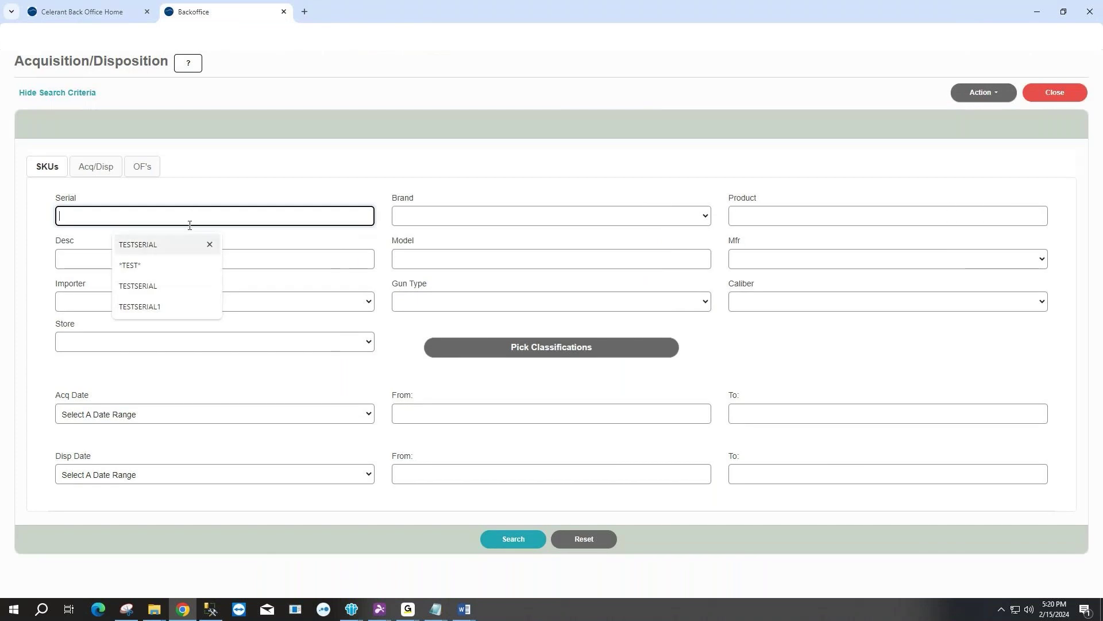
pyautogui.click(175, 310)
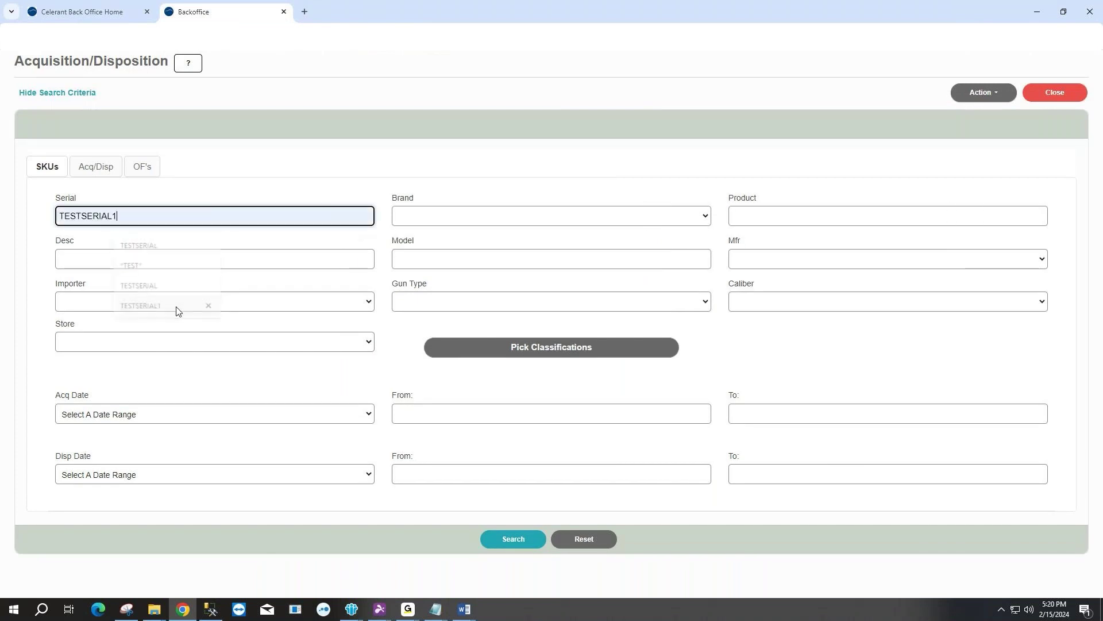
pyautogui.click(514, 539)
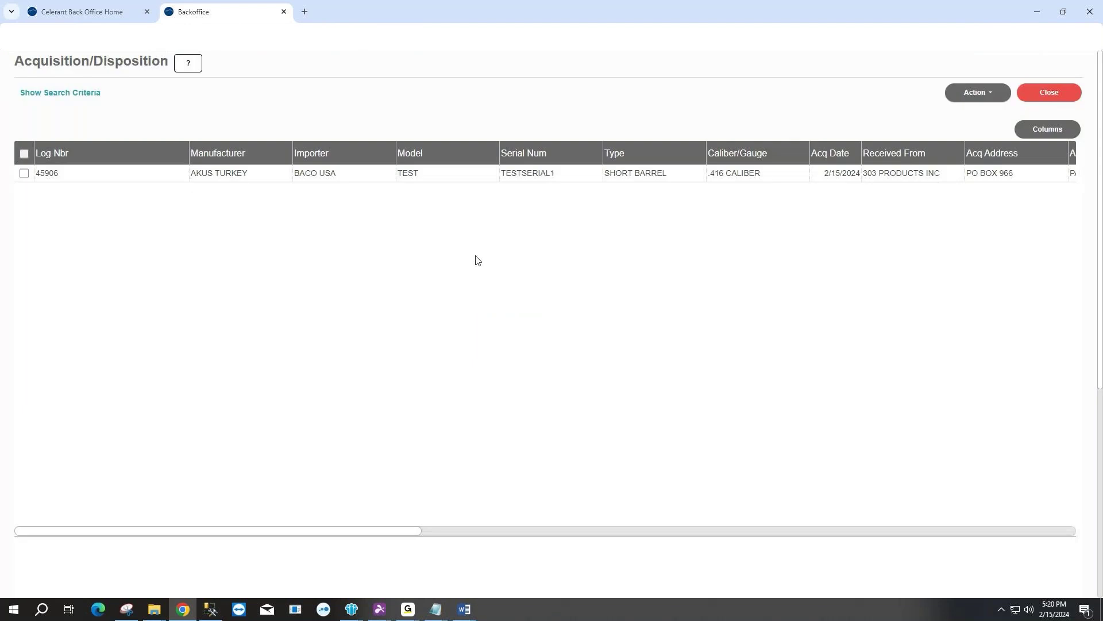
# Open the TESTSERIAL1 record's acquisition details for editing and set the acquisition date to 2/1/2024.
pyautogui.click(532, 173)
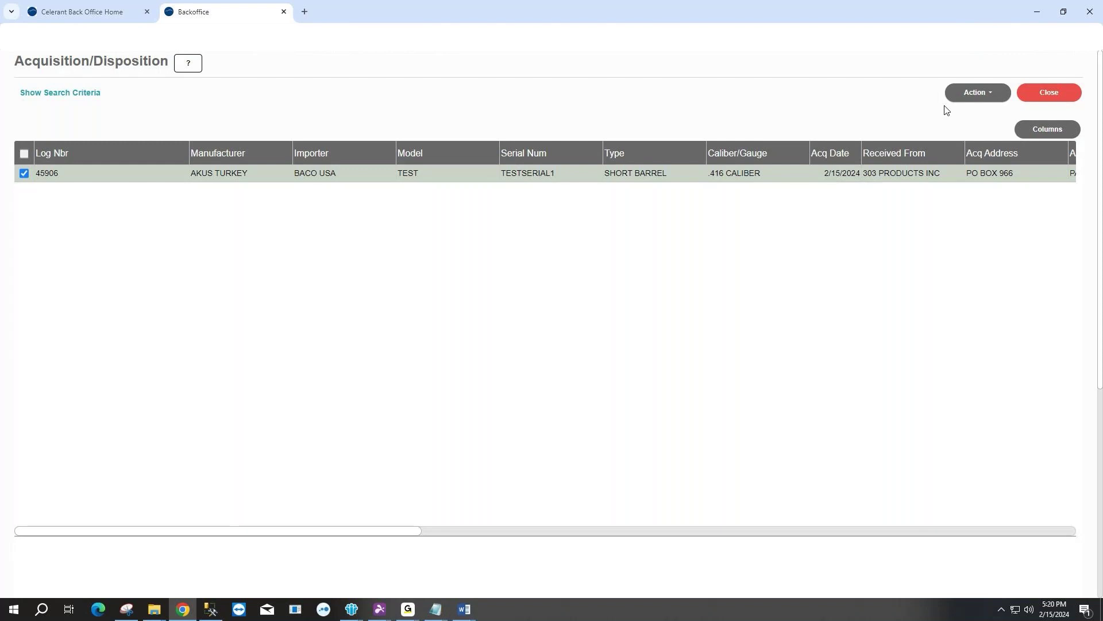
pyautogui.click(970, 98)
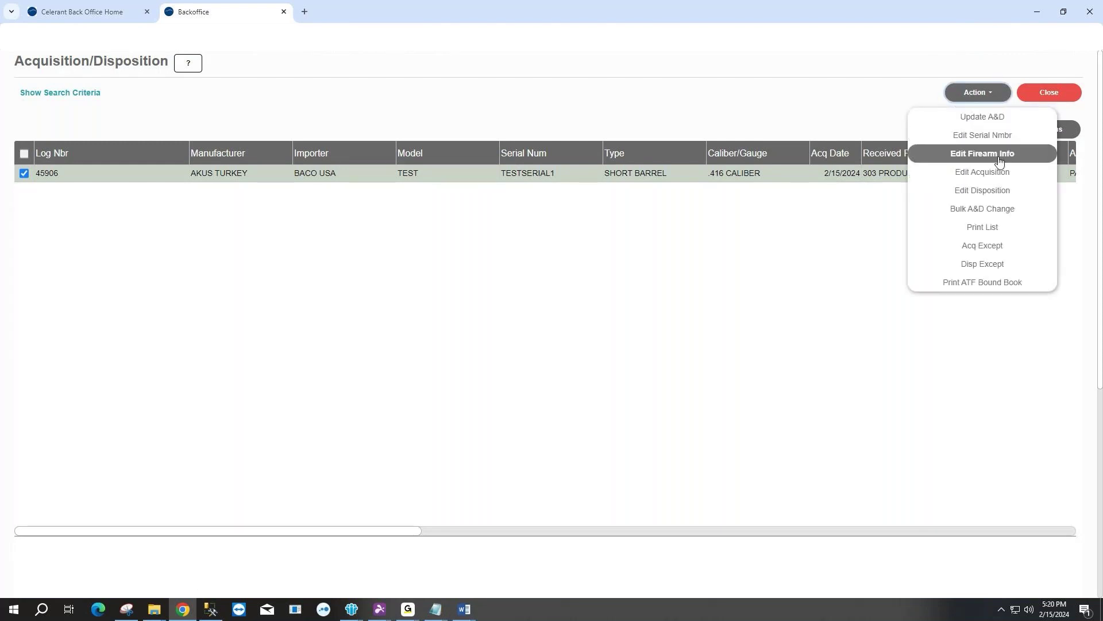
pyautogui.click(997, 174)
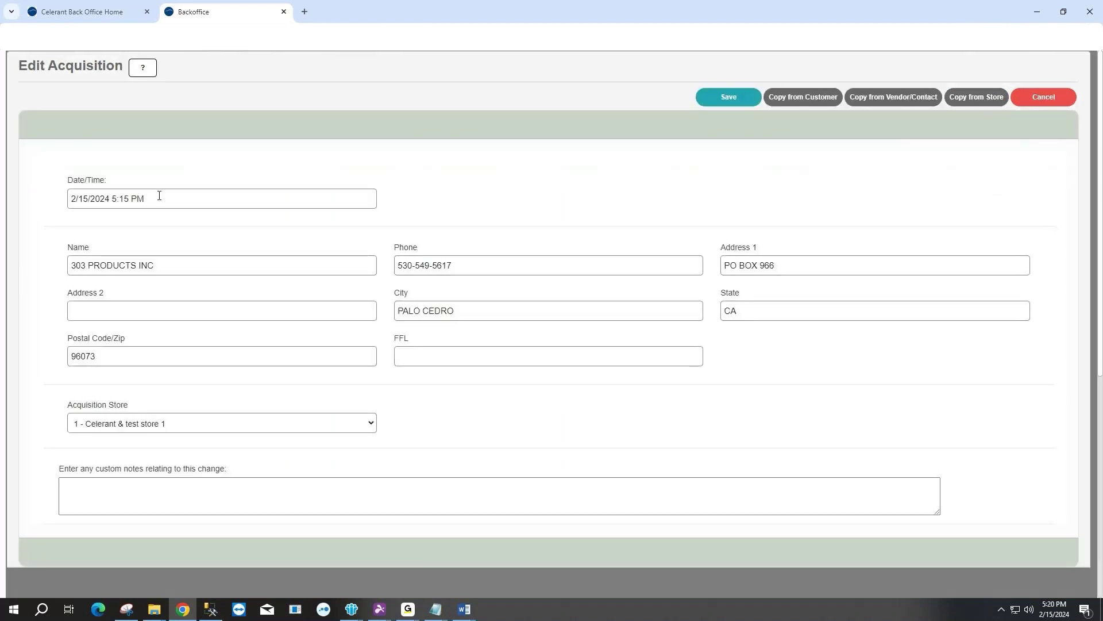
pyautogui.click(111, 199)
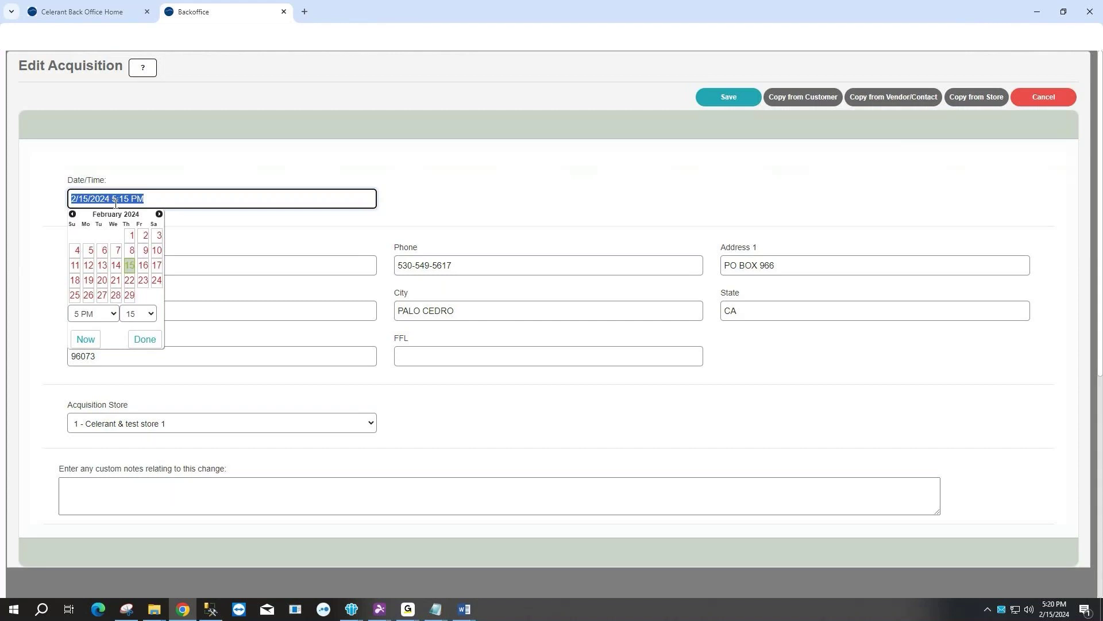
pyautogui.click(132, 237)
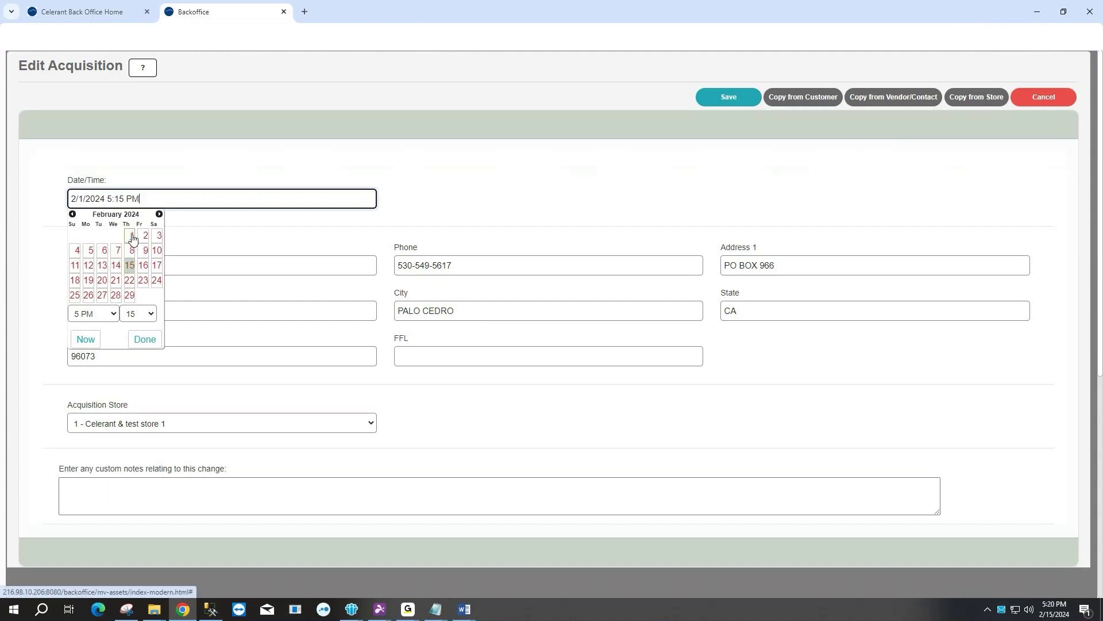
pyautogui.click(262, 231)
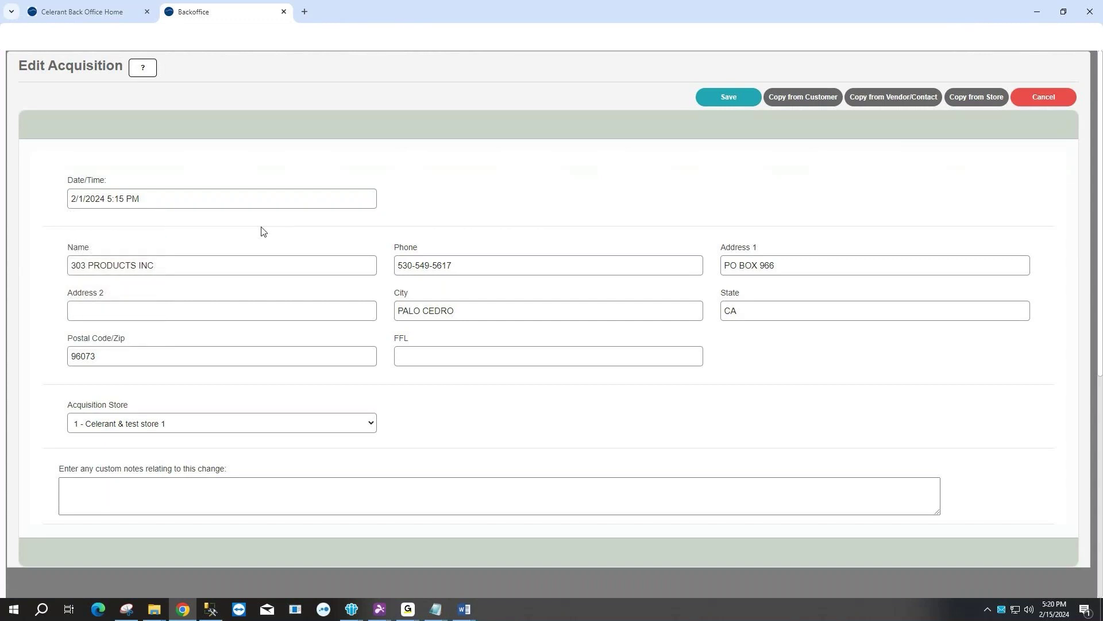
# Add the custom note "This is for testing purposes" to the acquisition change and save it.
pyautogui.moveTo(168, 265); pyautogui.dragTo(59, 262)
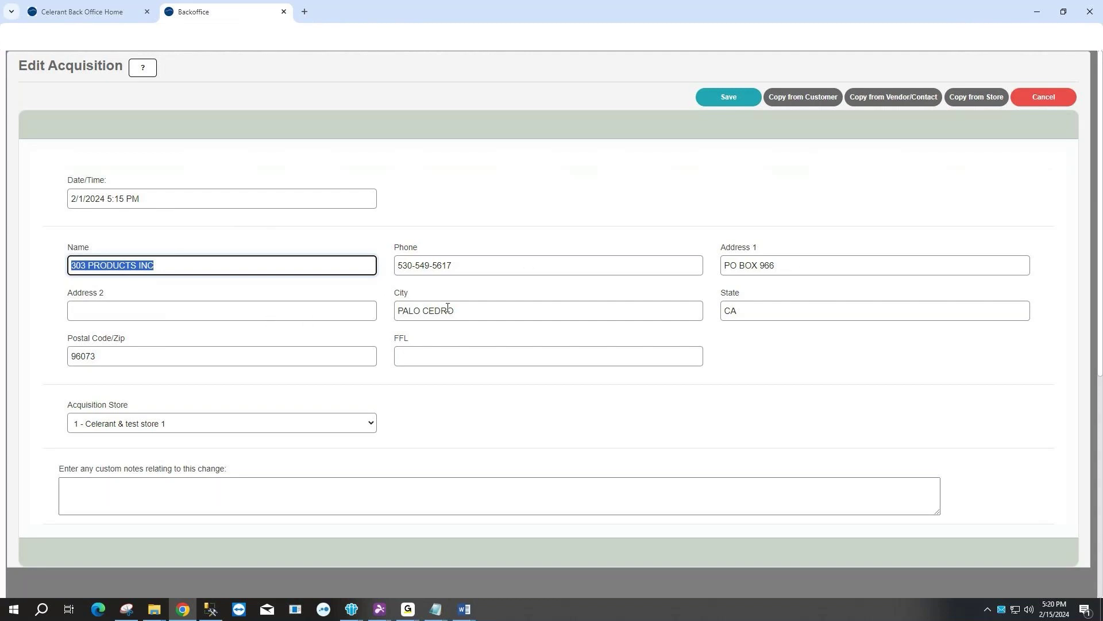
pyautogui.click(189, 493)
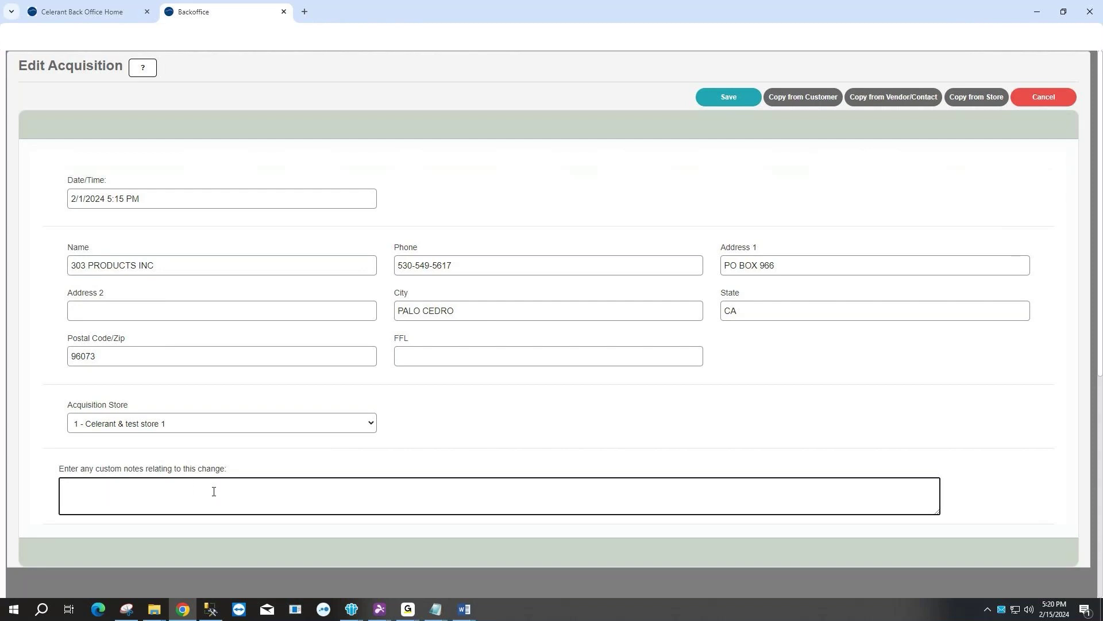
pyautogui.write('This is for testing purposes')
pyautogui.click(731, 96)
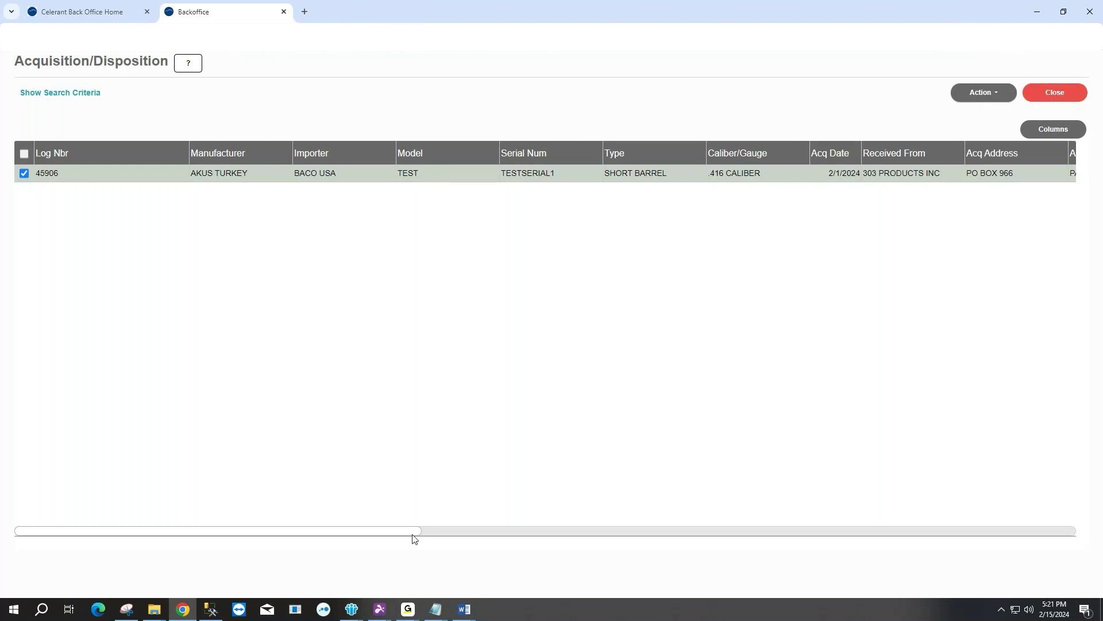
pyautogui.moveTo(415, 530); pyautogui.dragTo(722, 508)
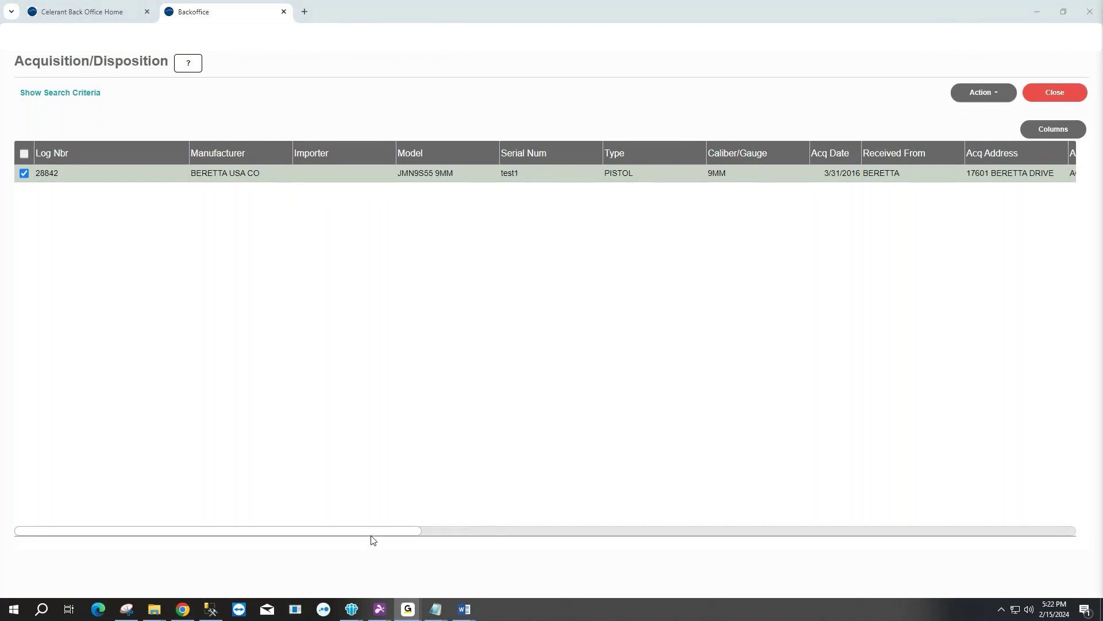
# Open the disposition details of the Beretta record with serial test1 for editing and set the date to 3/17/2020.
pyautogui.moveTo(372, 535); pyautogui.dragTo(586, 524)
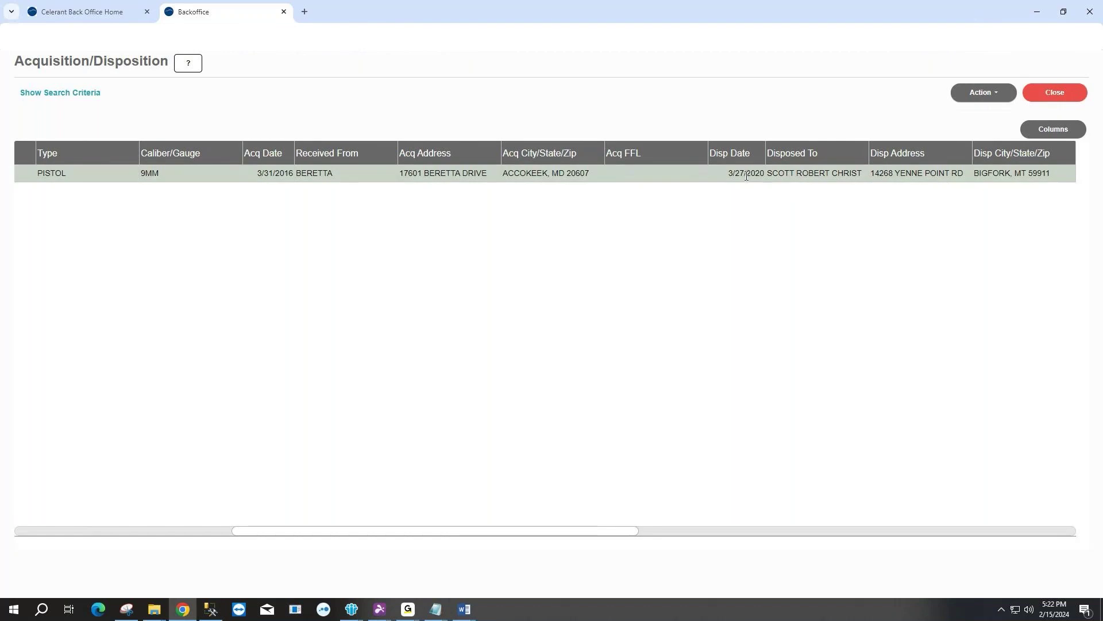
pyautogui.click(993, 93)
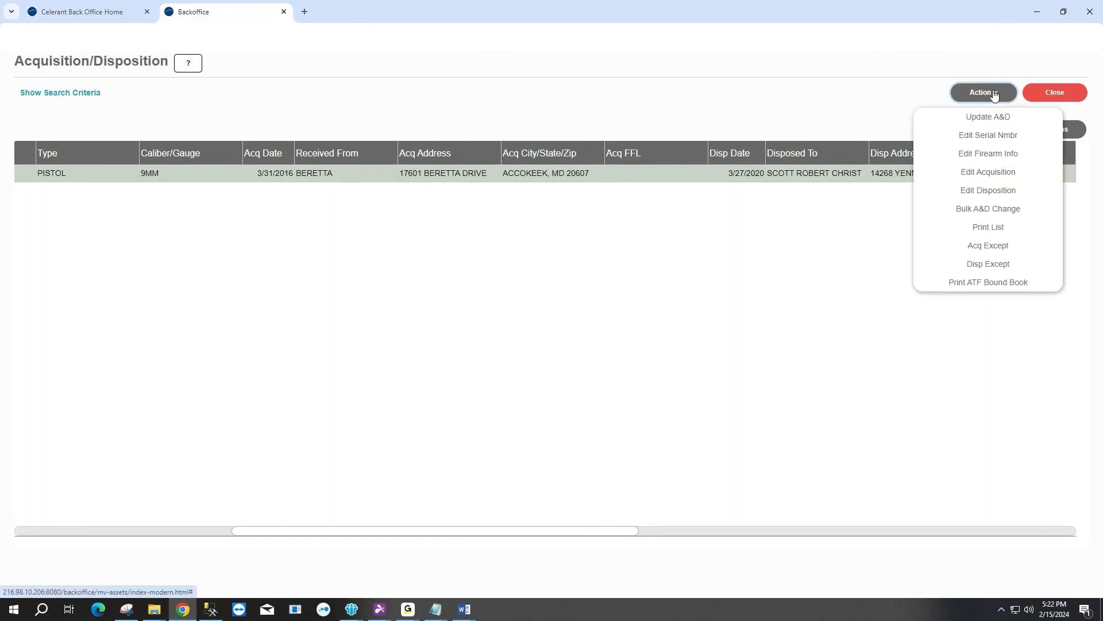
pyautogui.click(998, 175)
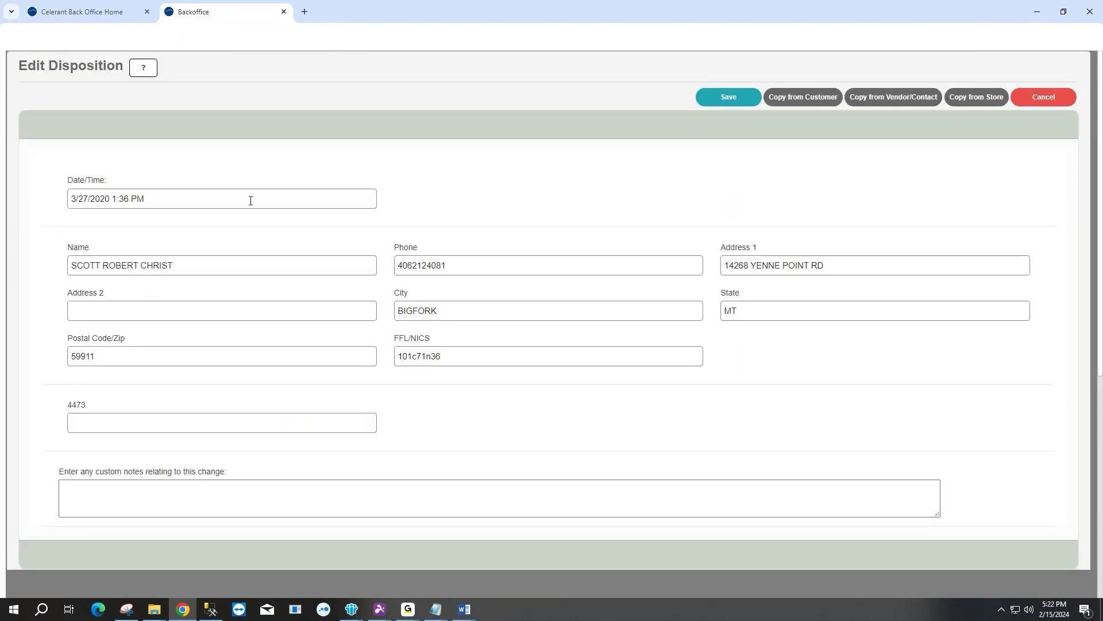
pyautogui.click(94, 200)
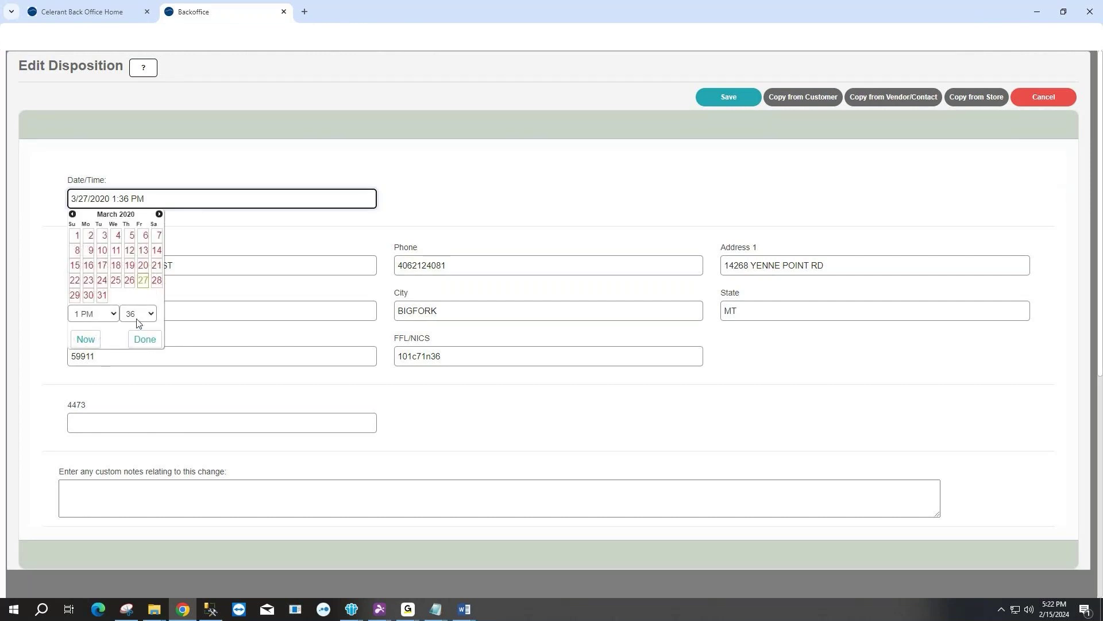
pyautogui.click(102, 268)
pyautogui.click(234, 236)
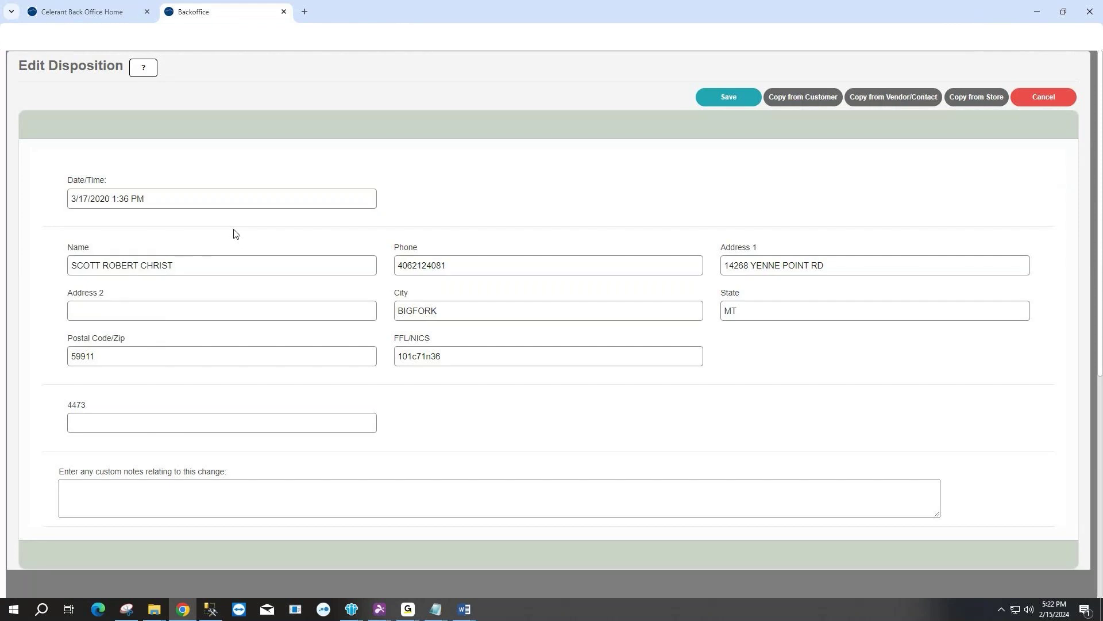
# Add the note "This is for testing purposes" to the disposition change, save it, and check the record's disposition date.
pyautogui.click(187, 485)
pyautogui.write('This is for testing purposes')
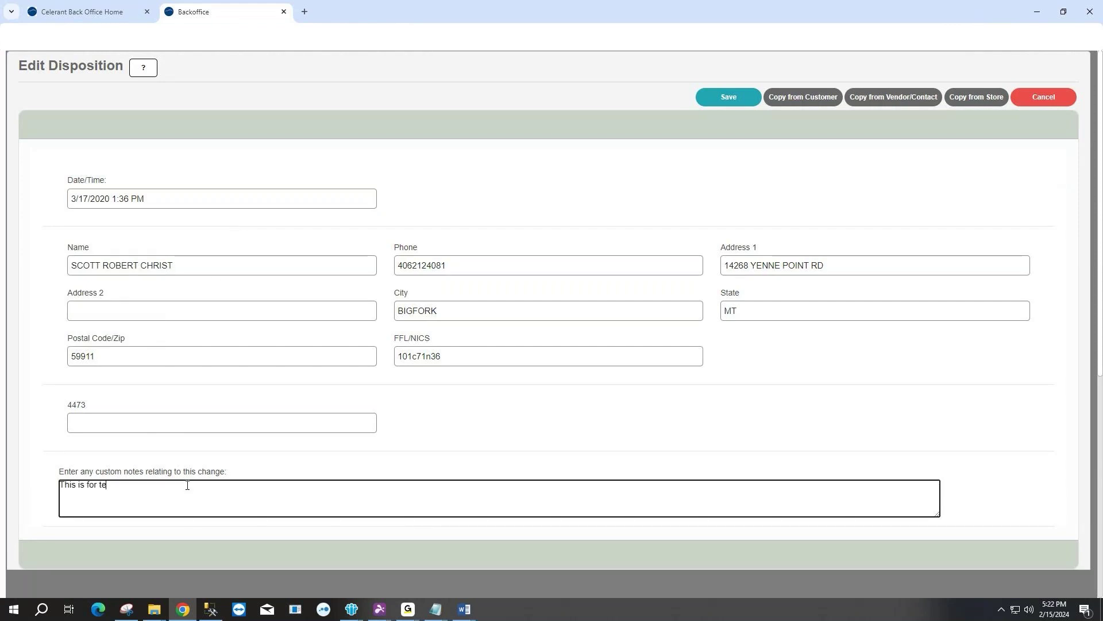
pyautogui.click(730, 97)
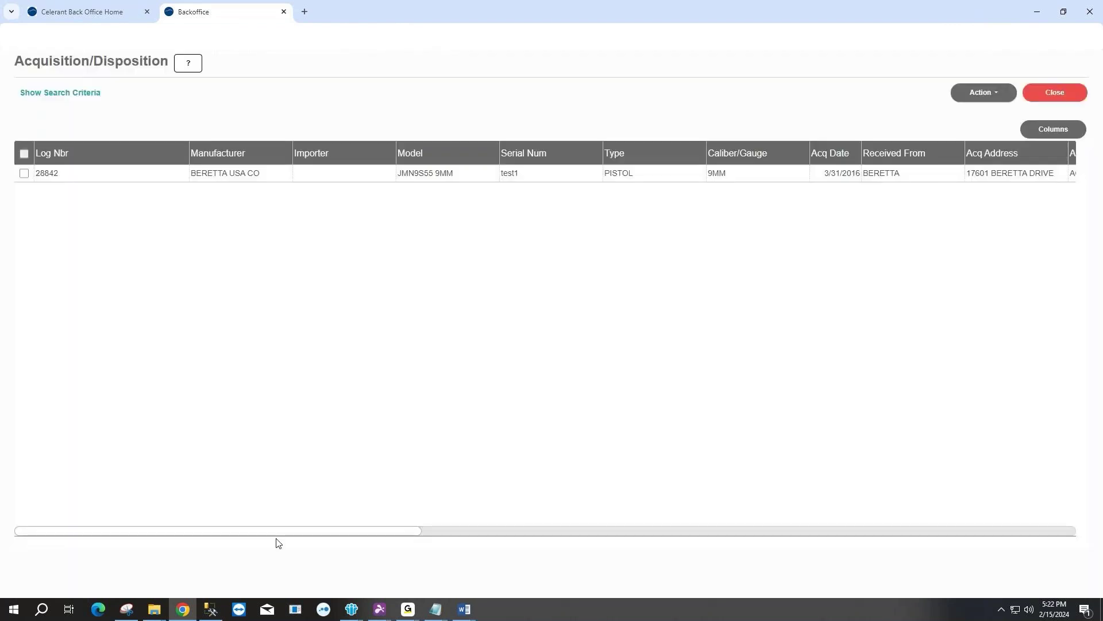
pyautogui.moveTo(283, 533); pyautogui.dragTo(468, 532)
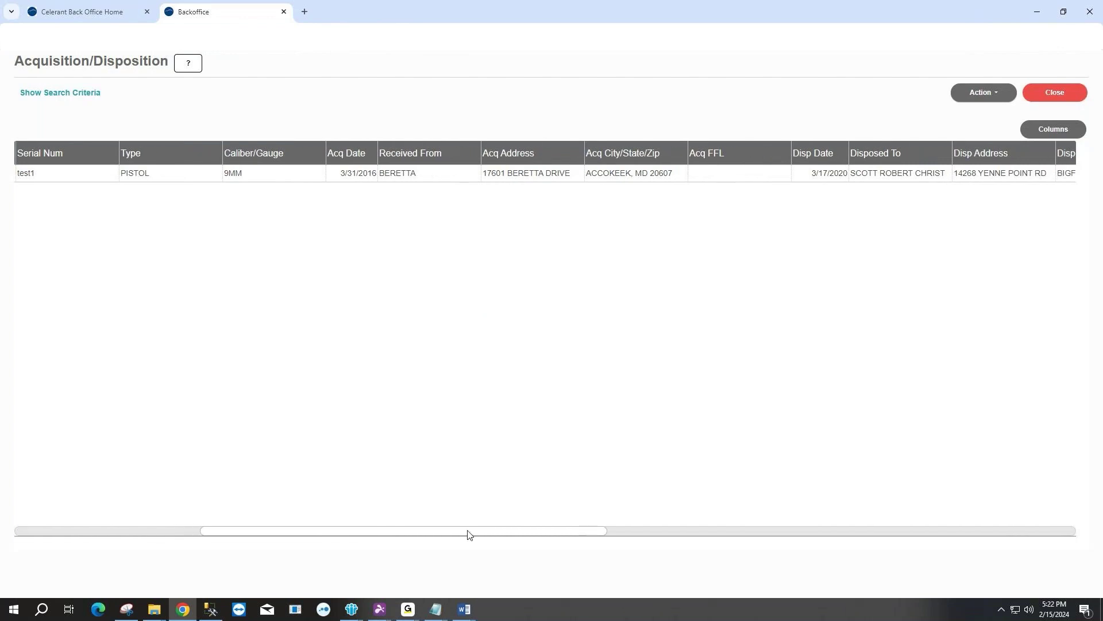
pyautogui.click(844, 171)
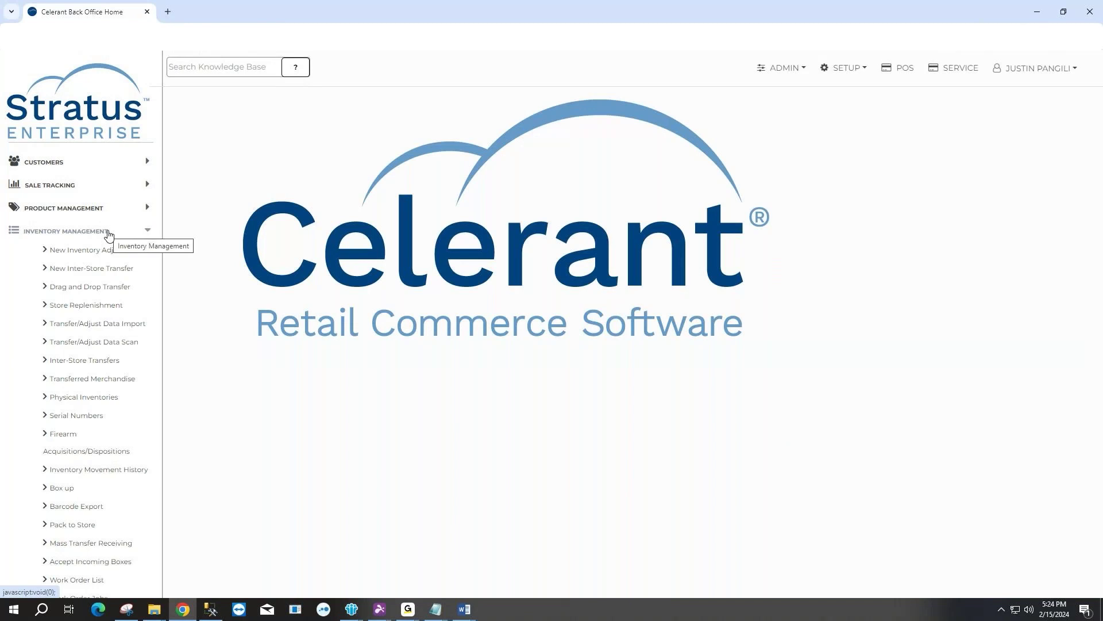
# Reopen Firearm Acquisitions/Dispositions from the back office home and search for the serial TESTSERIAL1.
pyautogui.click(101, 449)
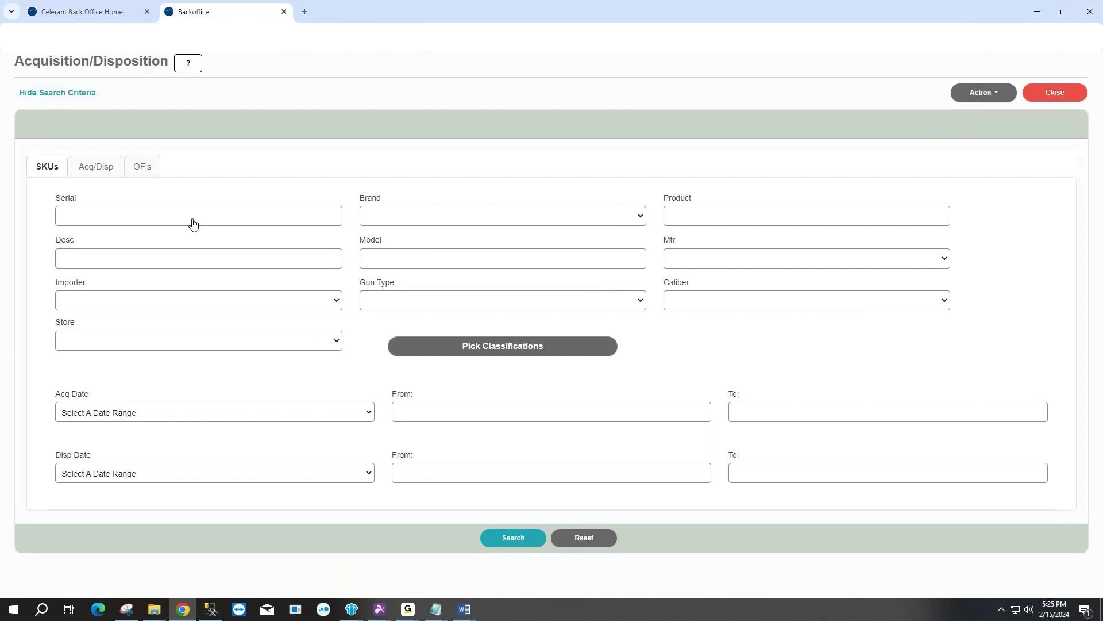
pyautogui.click(194, 217)
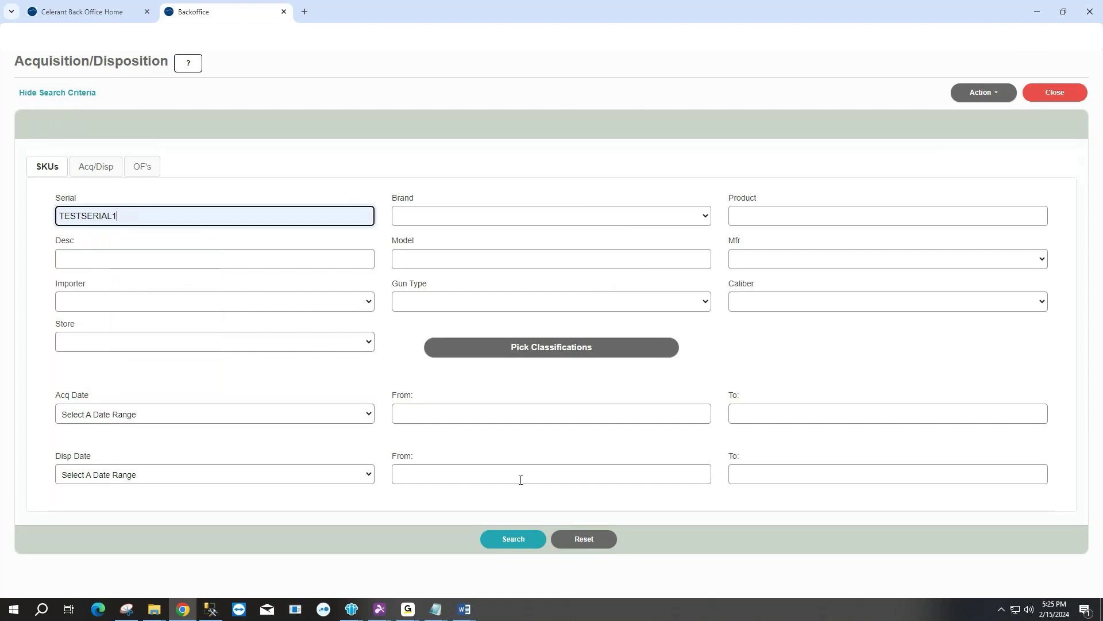
pyautogui.click(523, 538)
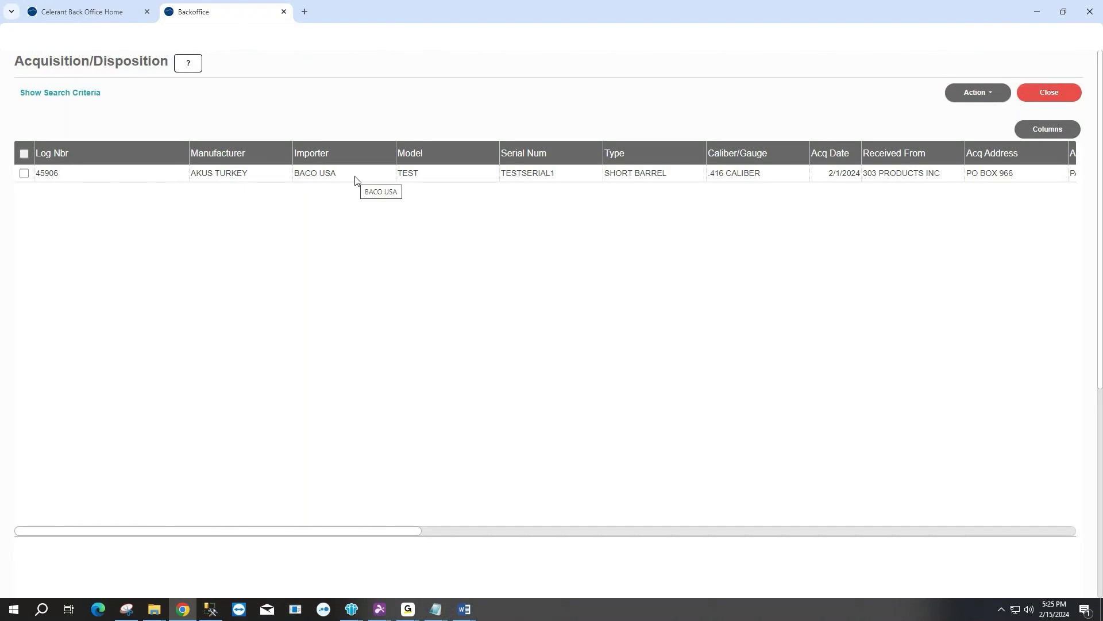
# Open the serial number of the TESTSERIAL1 record for editing and change it to TESTSERIAL2.
pyautogui.click(542, 175)
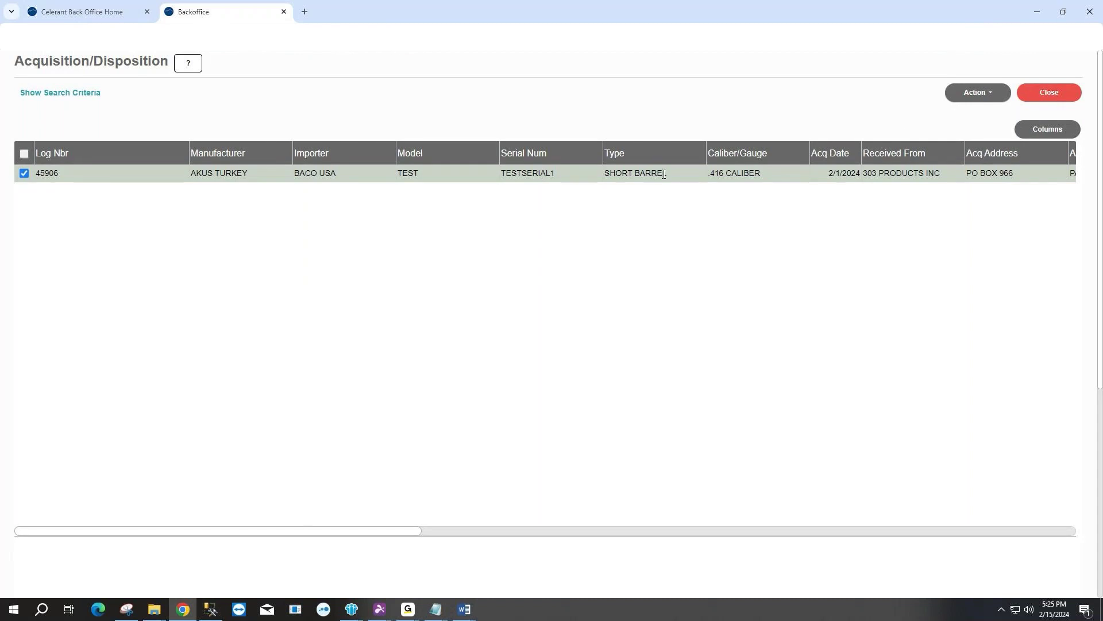
pyautogui.click(964, 95)
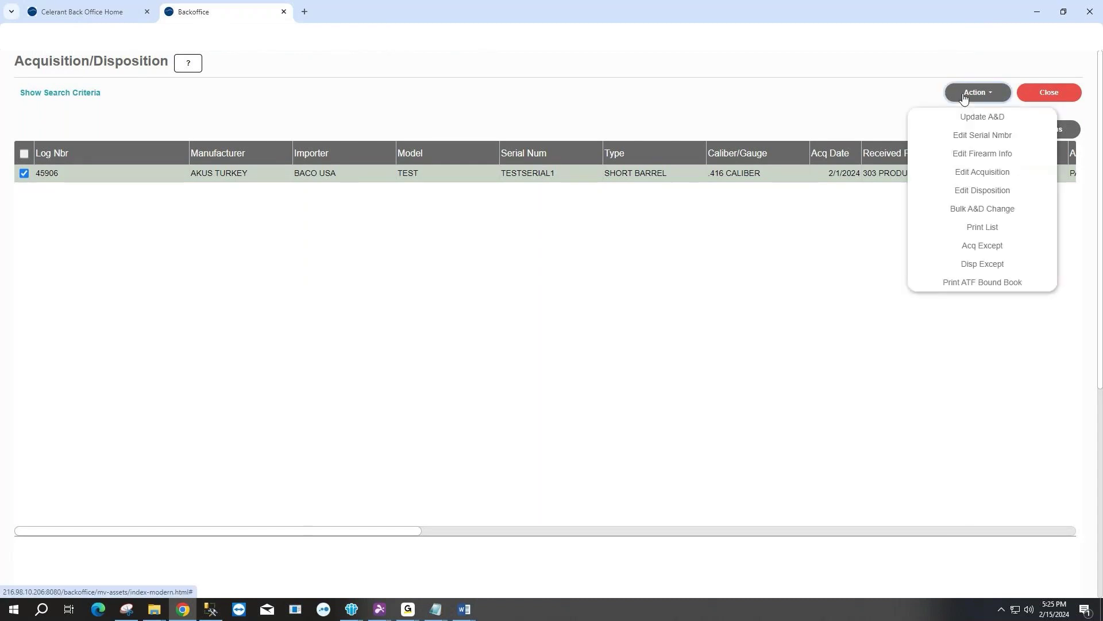
pyautogui.click(986, 140)
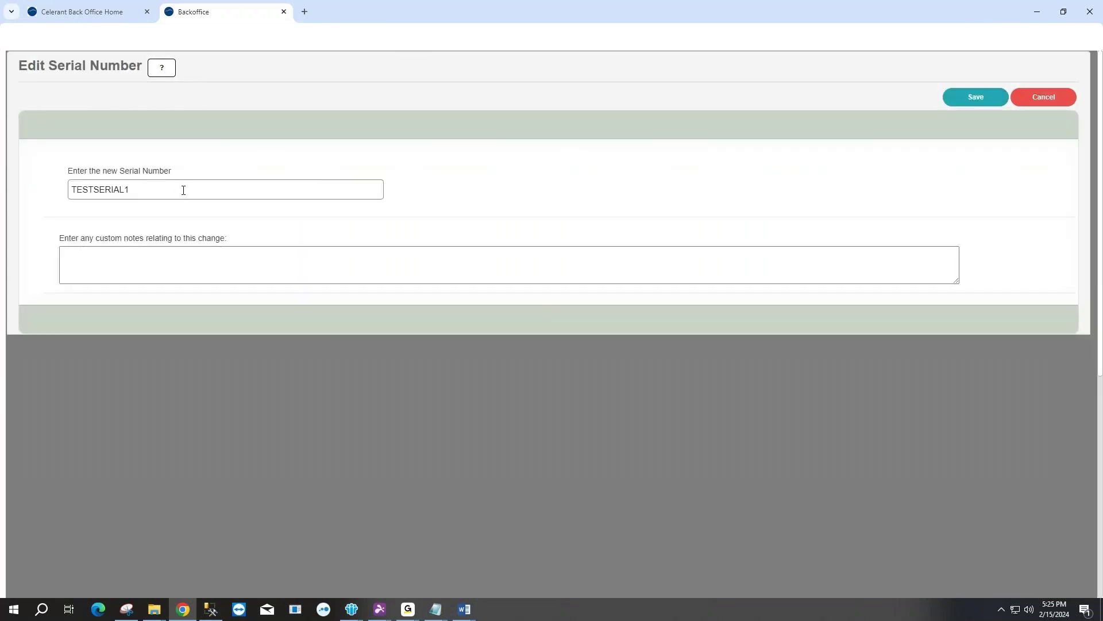
pyautogui.moveTo(184, 190); pyautogui.dragTo(54, 185)
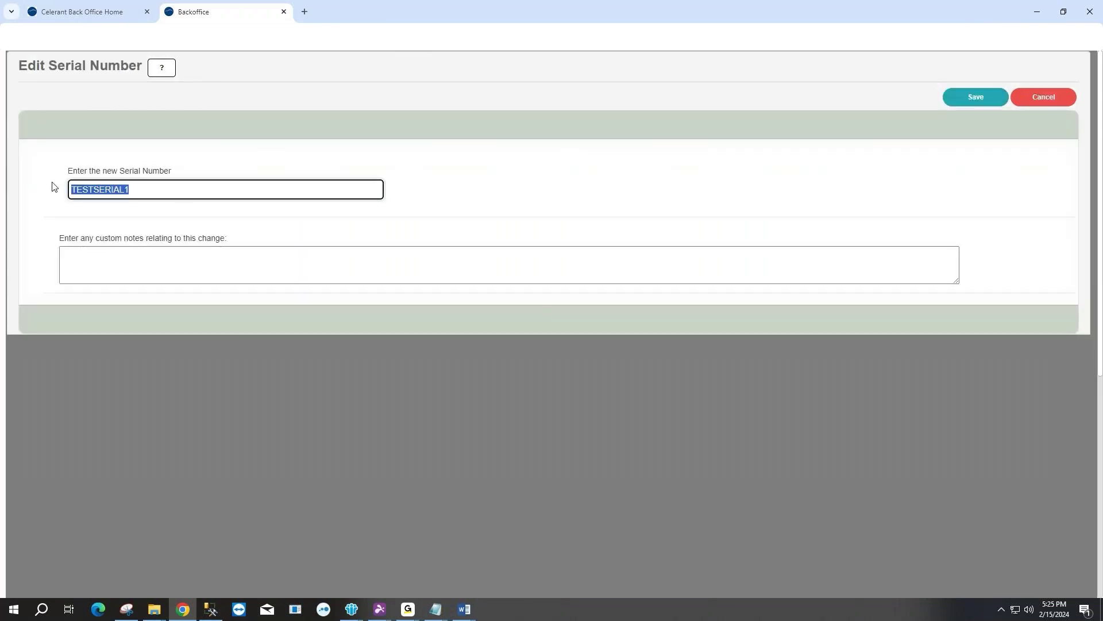
pyautogui.click(160, 189)
# Add the custom note "INCORRECT SERIAL #, CHANGED TO TESTSERIAL2 FROM TESTSERIAL1" and save the serial number change.
pyautogui.click(128, 270)
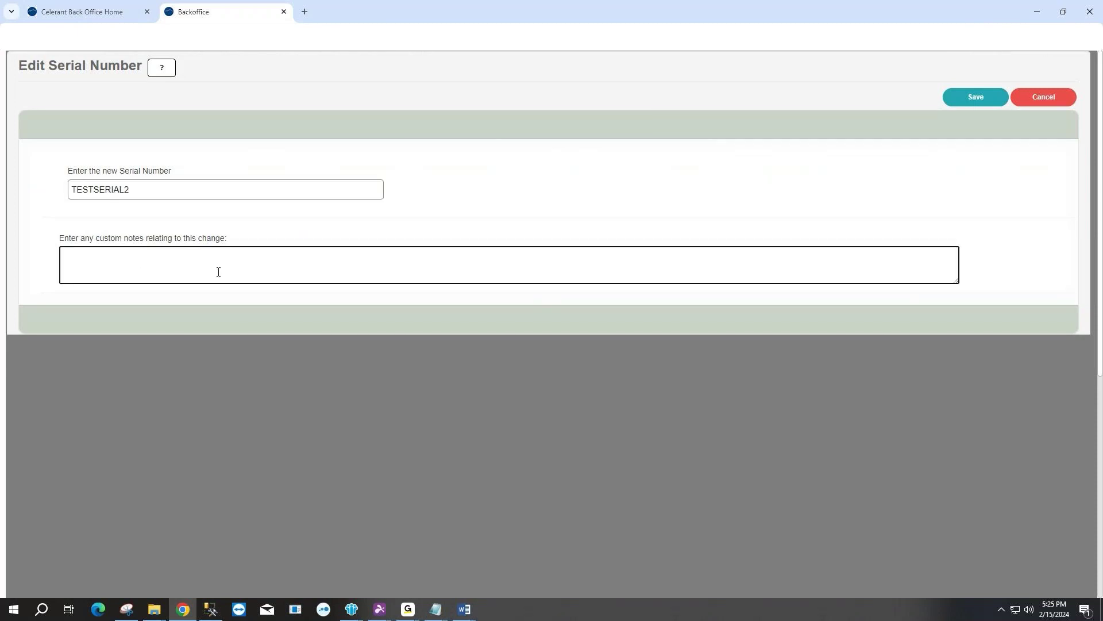
pyautogui.write('INCORRECT SERIAL #, CHANGED TO TESTSERIA')
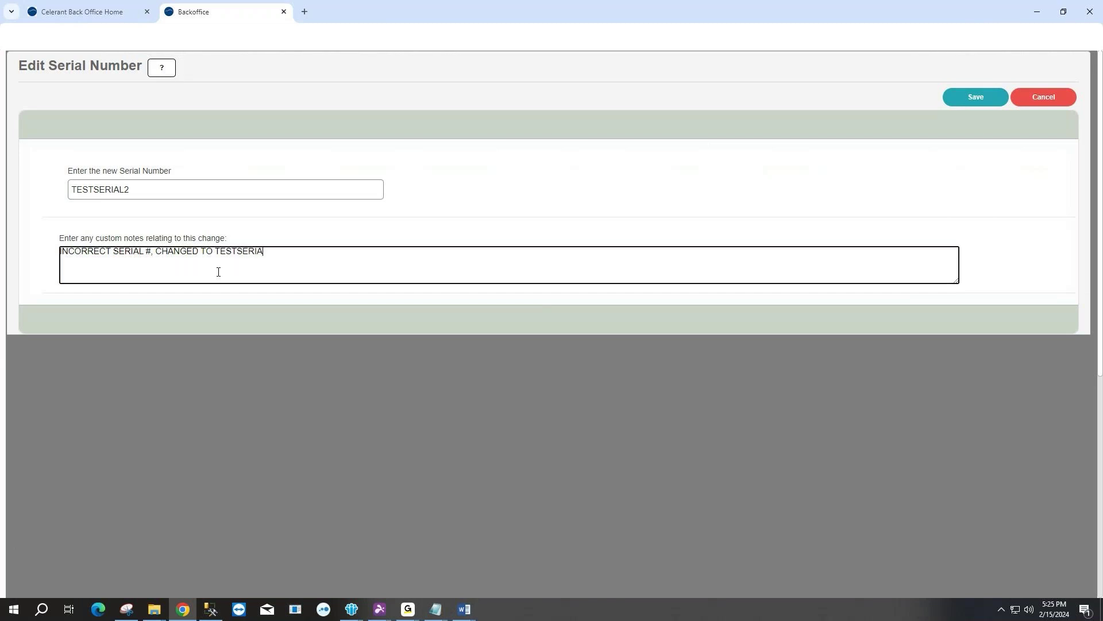
pyautogui.write('L2 FROM TESTSERIAL1')
pyautogui.click(971, 99)
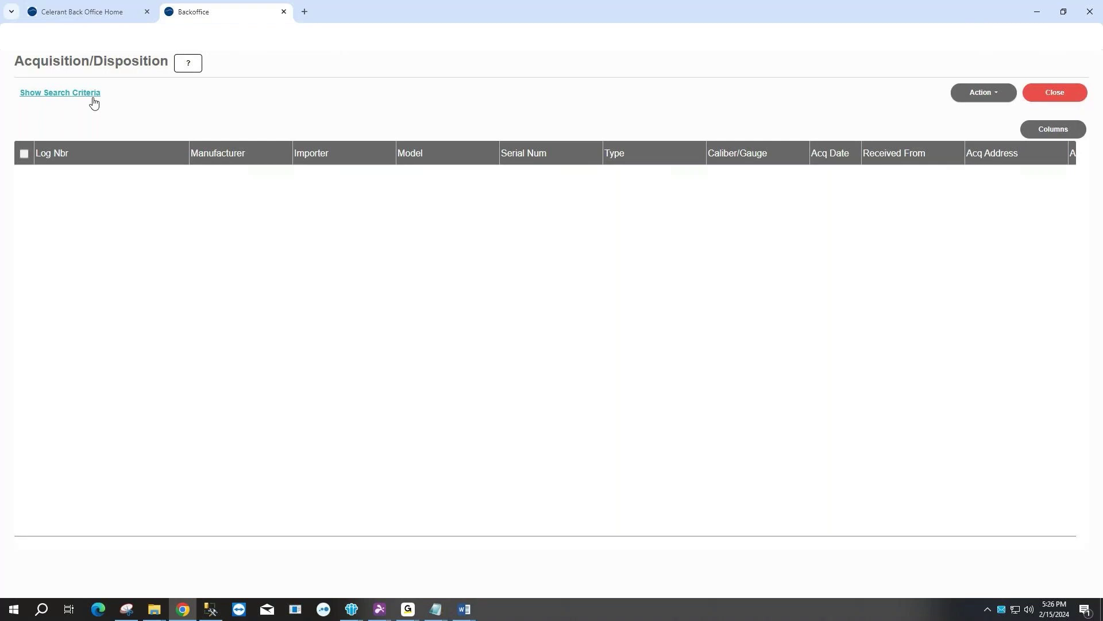
# Search the acquisition/disposition log for the serial TESTSERIAL2 and examine the record's change notes.
pyautogui.click(94, 102)
pyautogui.click(138, 216)
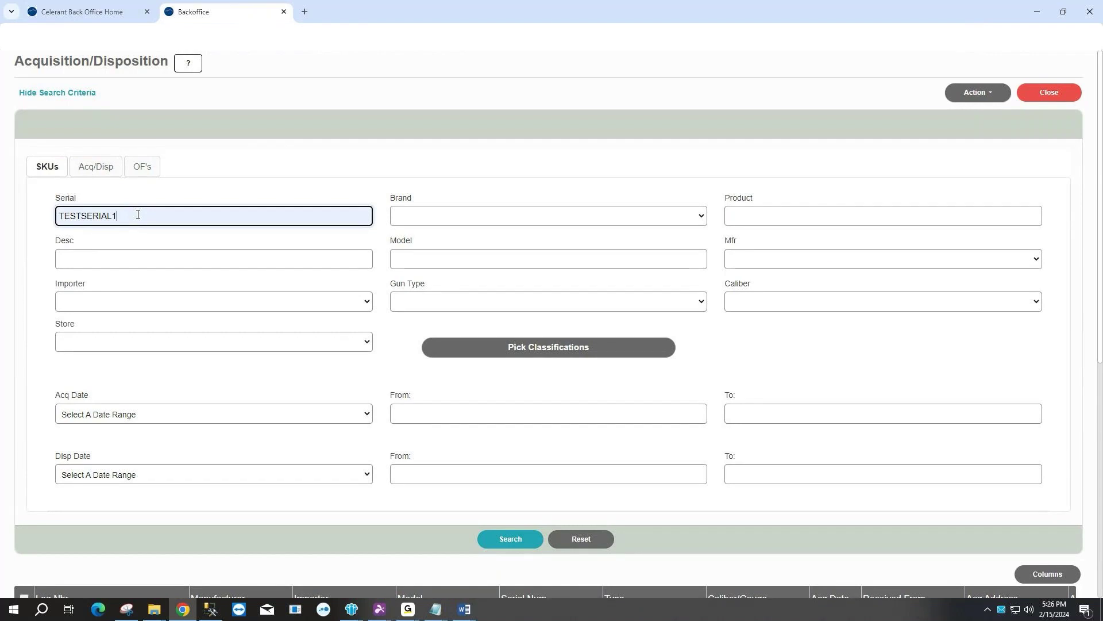
pyautogui.press('BackSpace')
pyautogui.write('2')
pyautogui.click(511, 538)
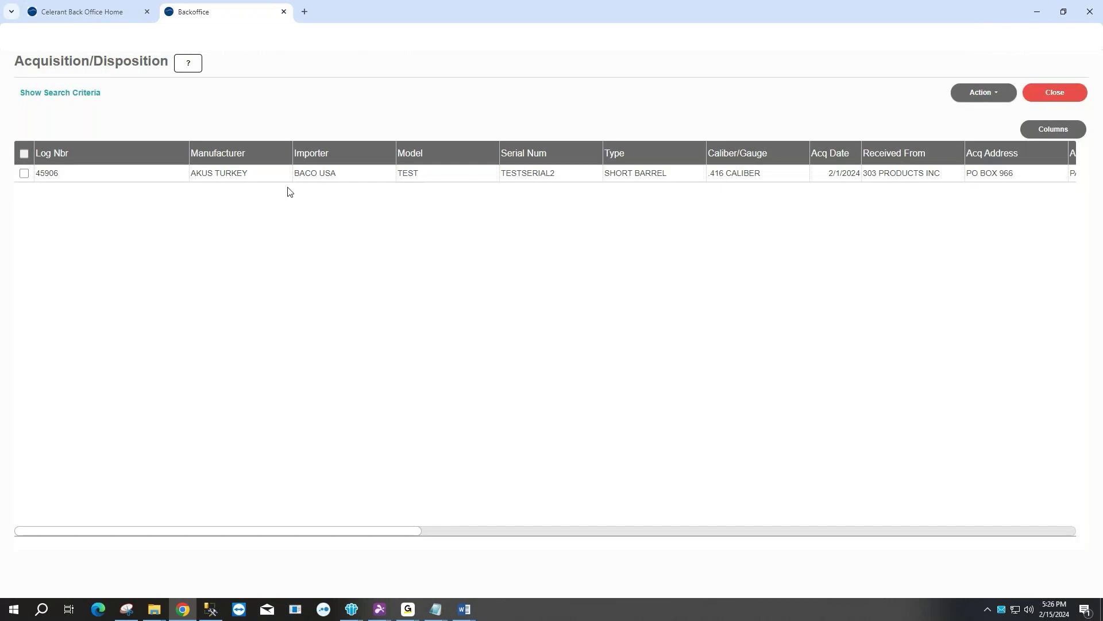
pyautogui.click(287, 179)
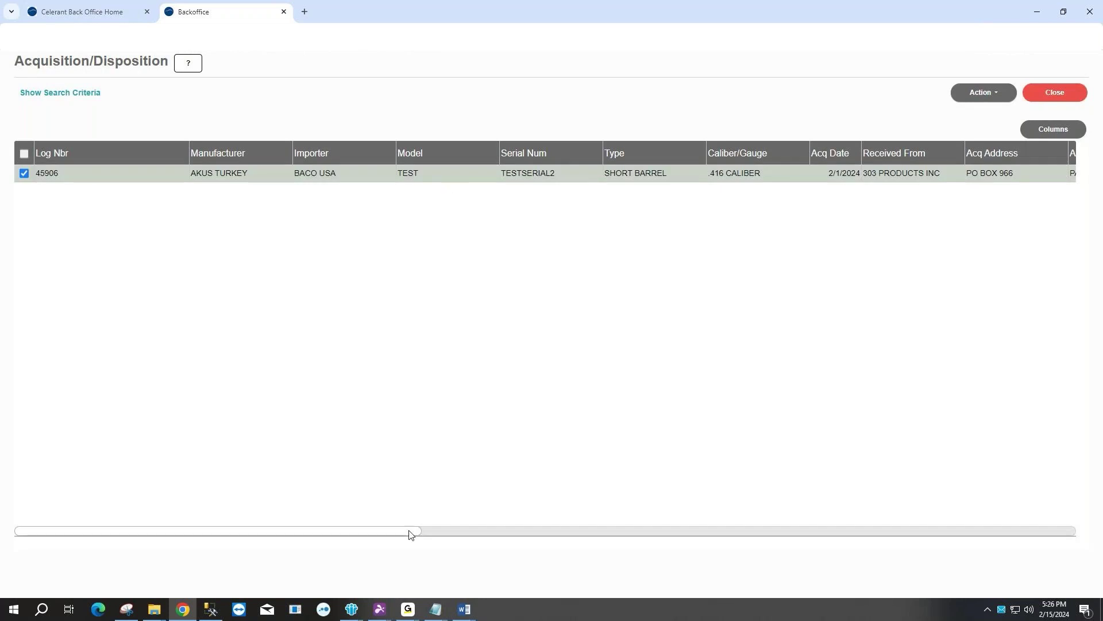
pyautogui.moveTo(410, 531); pyautogui.dragTo(884, 504)
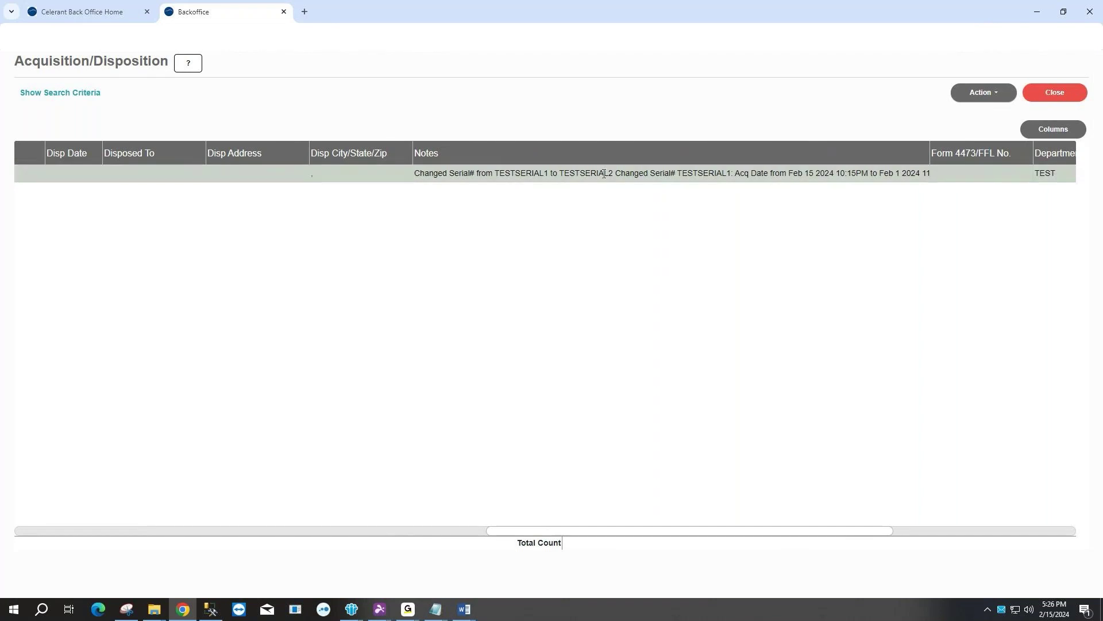
pyautogui.moveTo(742, 534); pyautogui.dragTo(204, 457)
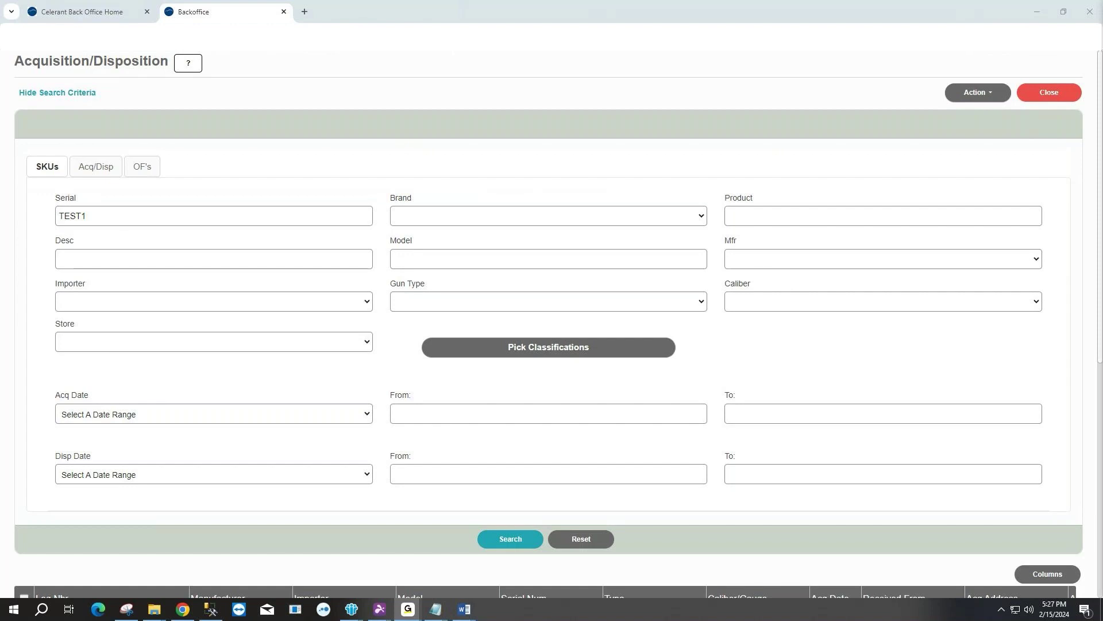
# Search the log for the serial TEST1 and review the Beretta record's acquisition and disposition details.
pyautogui.press('Return')
pyautogui.click(275, 175)
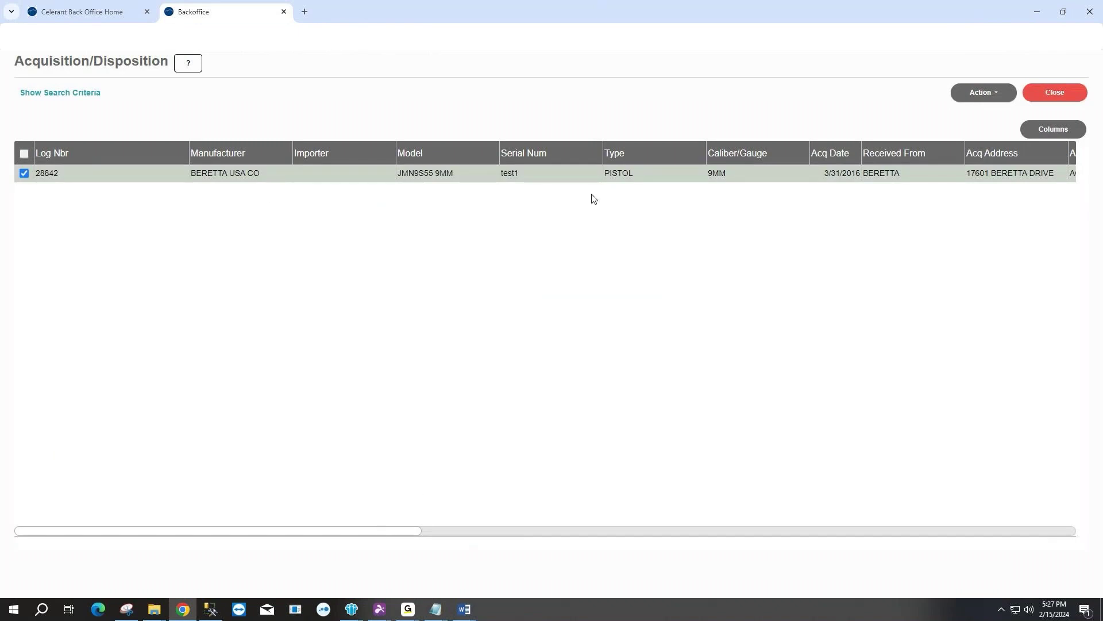
pyautogui.moveTo(410, 532); pyautogui.dragTo(735, 530)
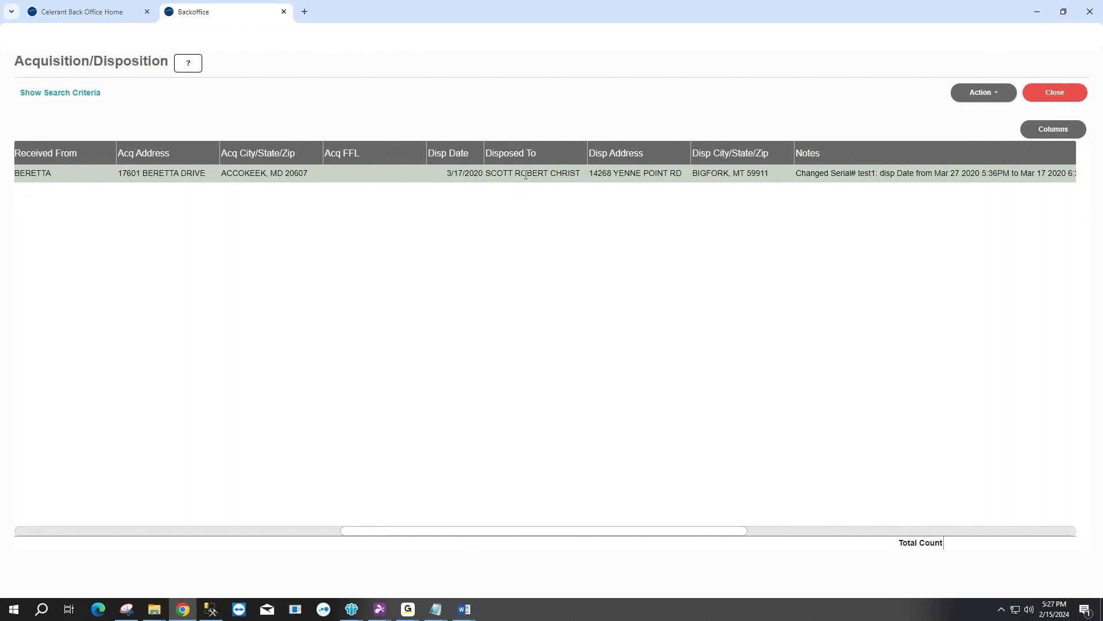
pyautogui.moveTo(488, 529); pyautogui.dragTo(214, 530)
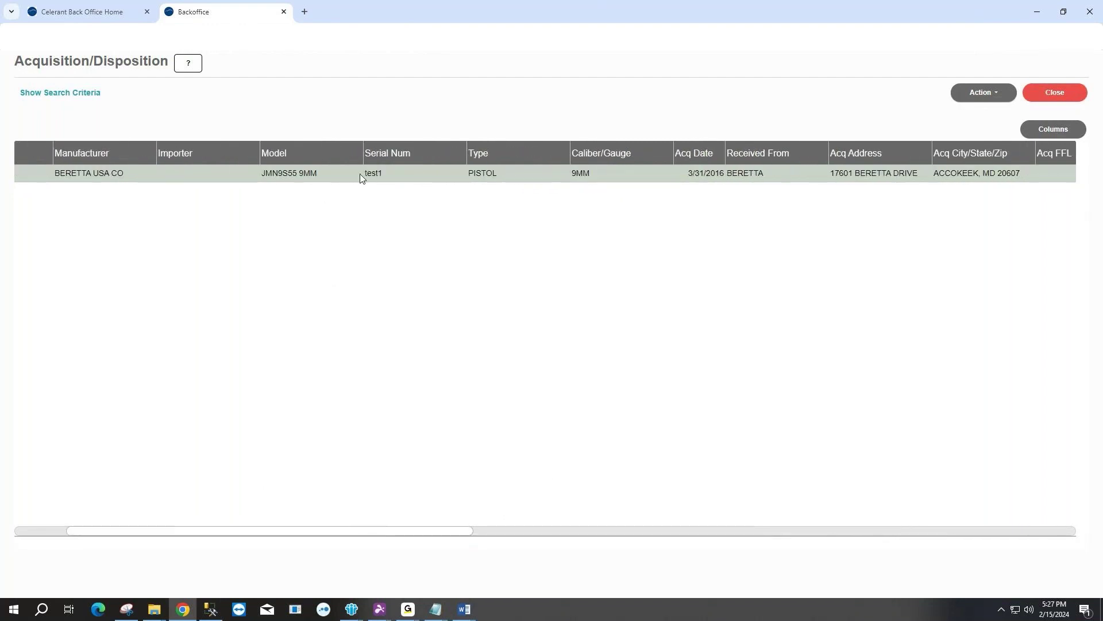
pyautogui.click(44, 531)
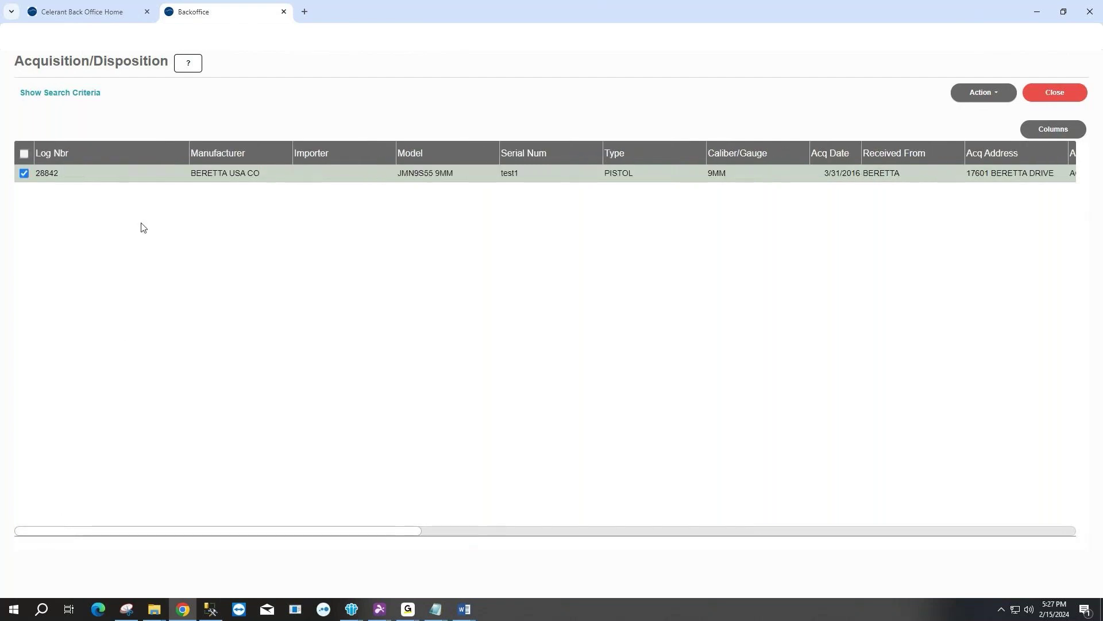
# Open the Beretta record's serial number for editing and set it to test2.
pyautogui.click(971, 99)
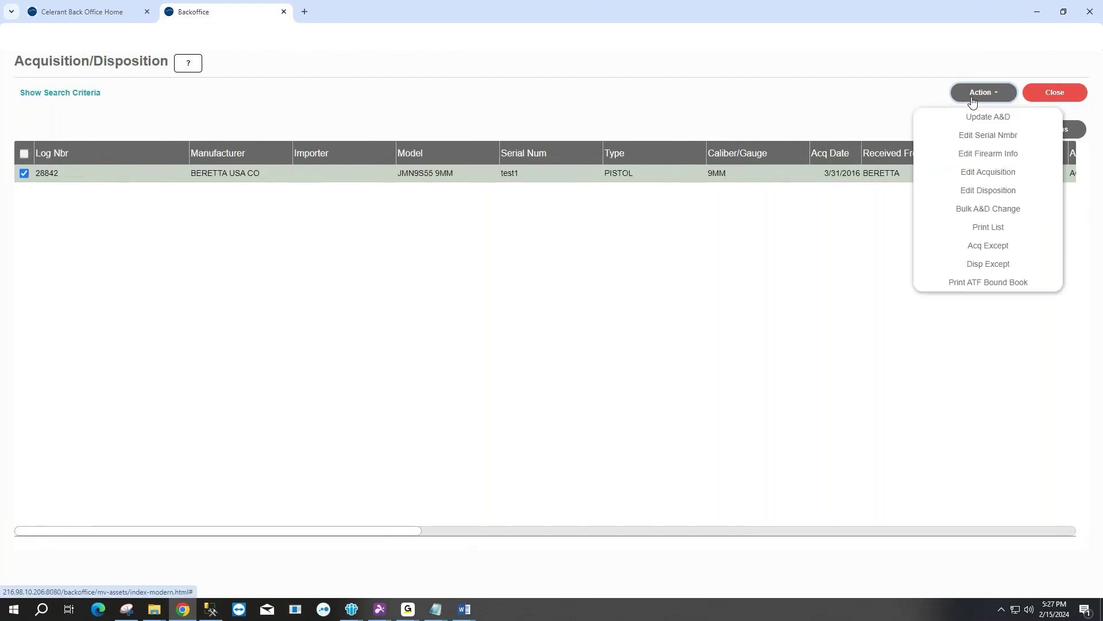
pyautogui.click(1000, 135)
pyautogui.click(175, 187)
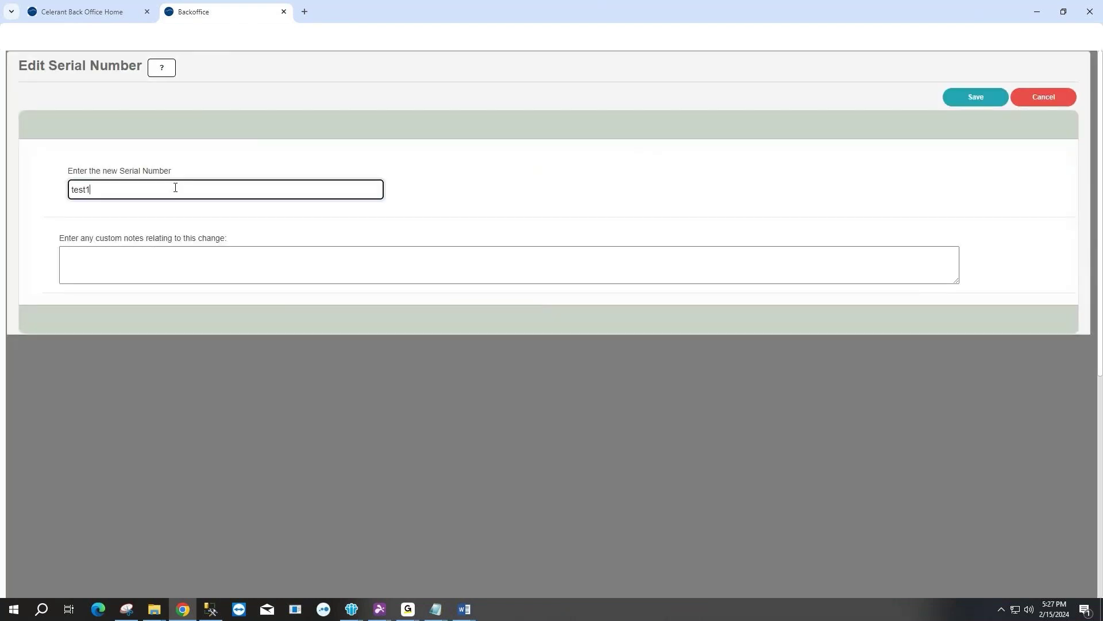
pyautogui.moveTo(202, 188); pyautogui.dragTo(50, 189)
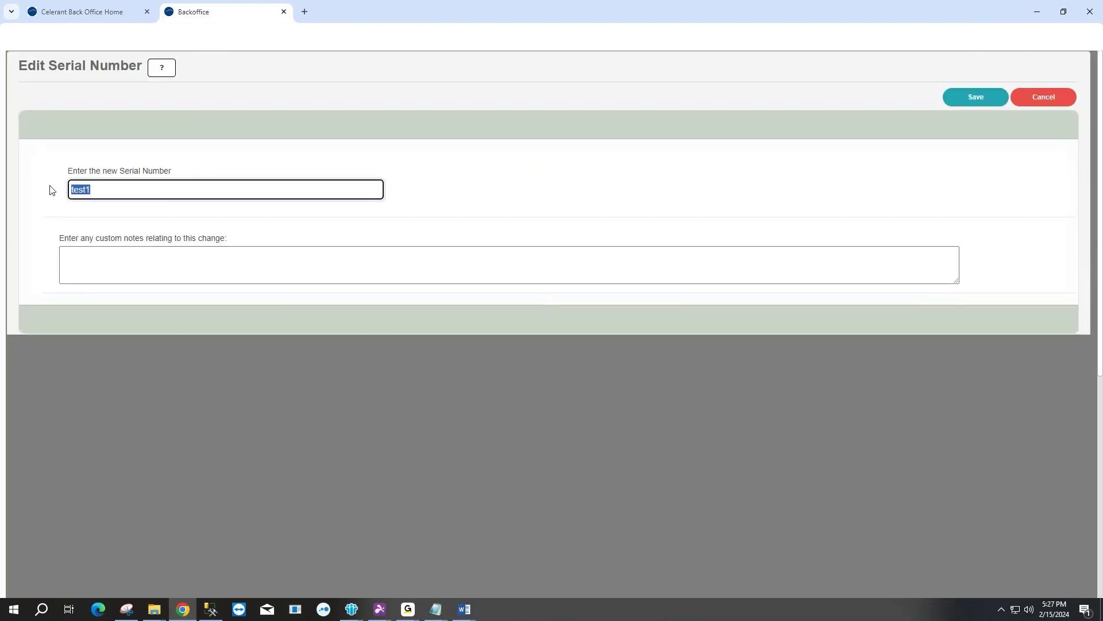
pyautogui.click(169, 192)
pyautogui.press('BackSpace')
pyautogui.write('2')
# Add the custom note "SERIAL # CHANGED FROM TEST1 TO TEST2" and save the Beretta record's serial number change.
pyautogui.click(189, 250)
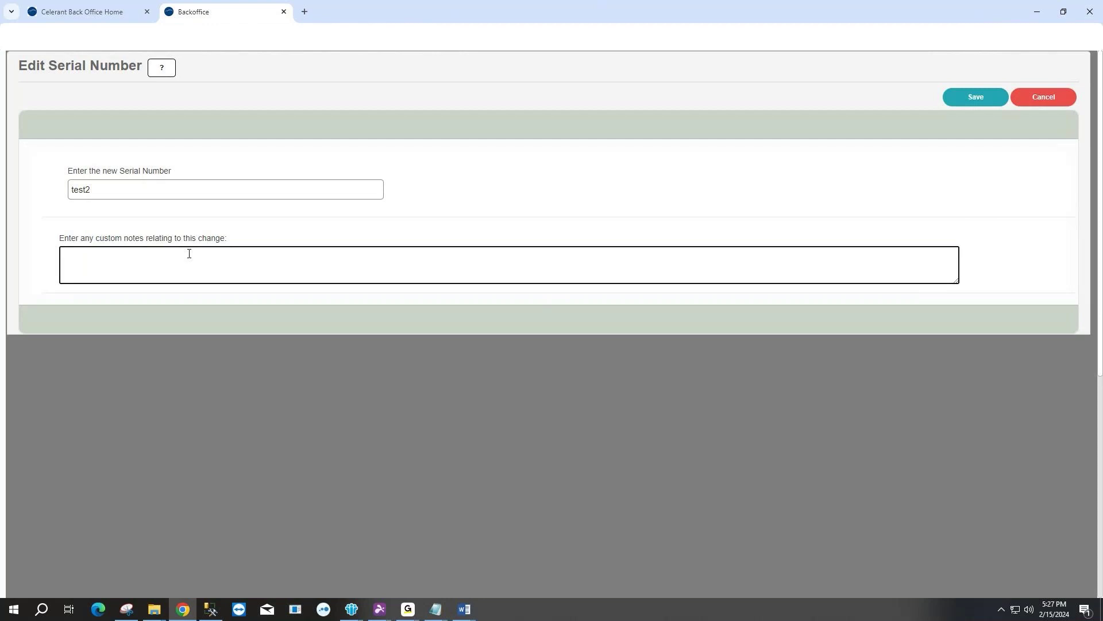
pyautogui.write('SERIAL # CHANGED FROM TEST1 TO TEST2')
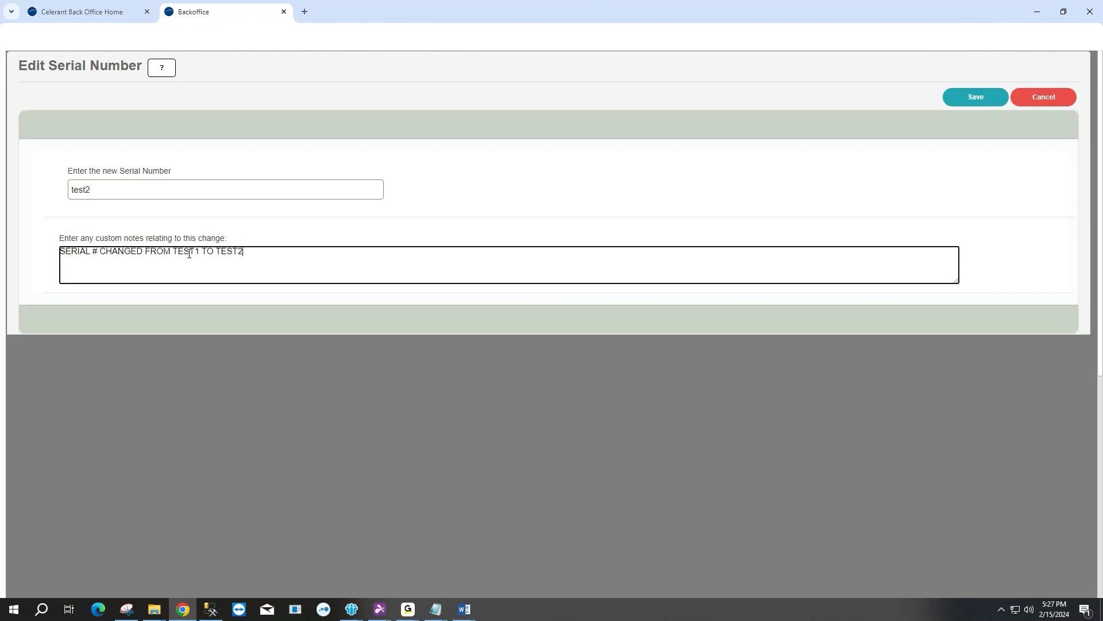
pyautogui.click(975, 97)
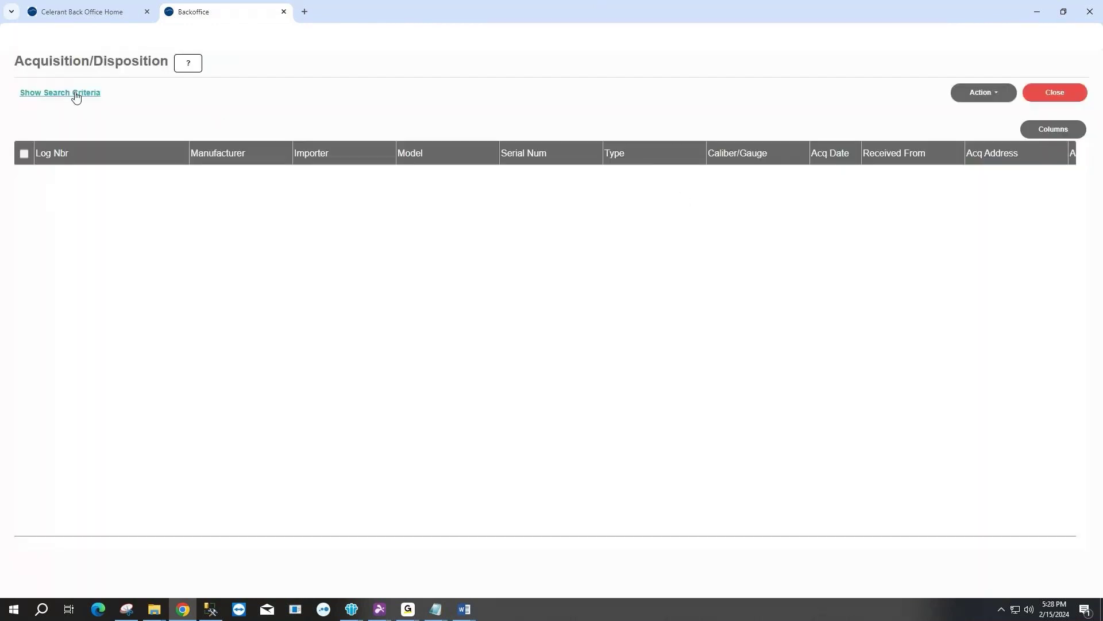
# Search the log for the serial TEST2 and examine the Beretta record's serial number and notes.
pyautogui.click(76, 96)
pyautogui.click(132, 215)
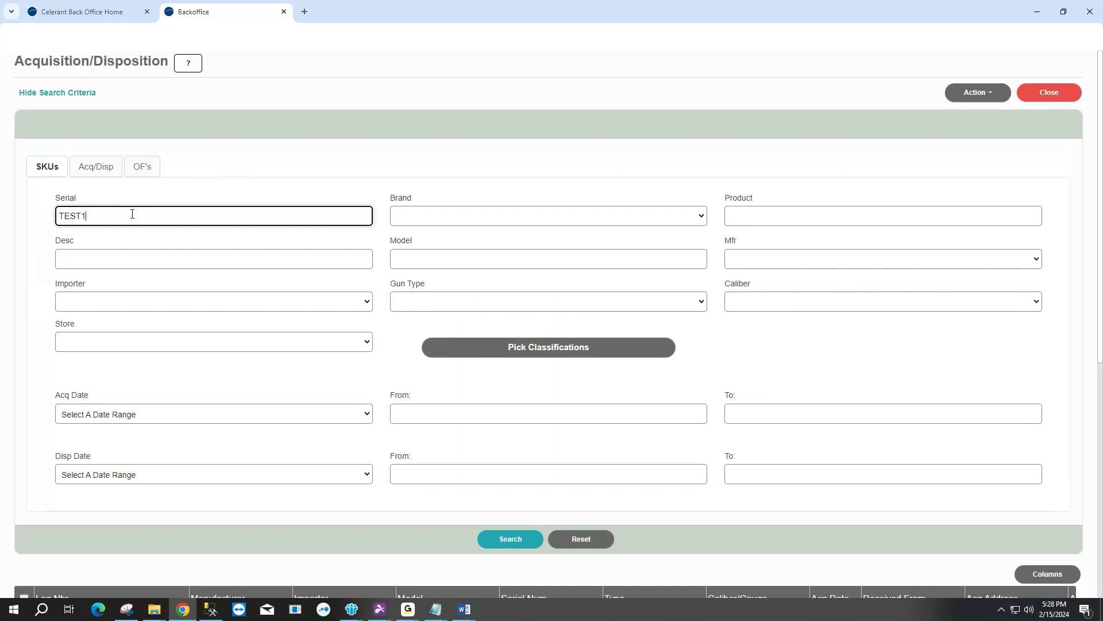
pyautogui.press('BackSpace')
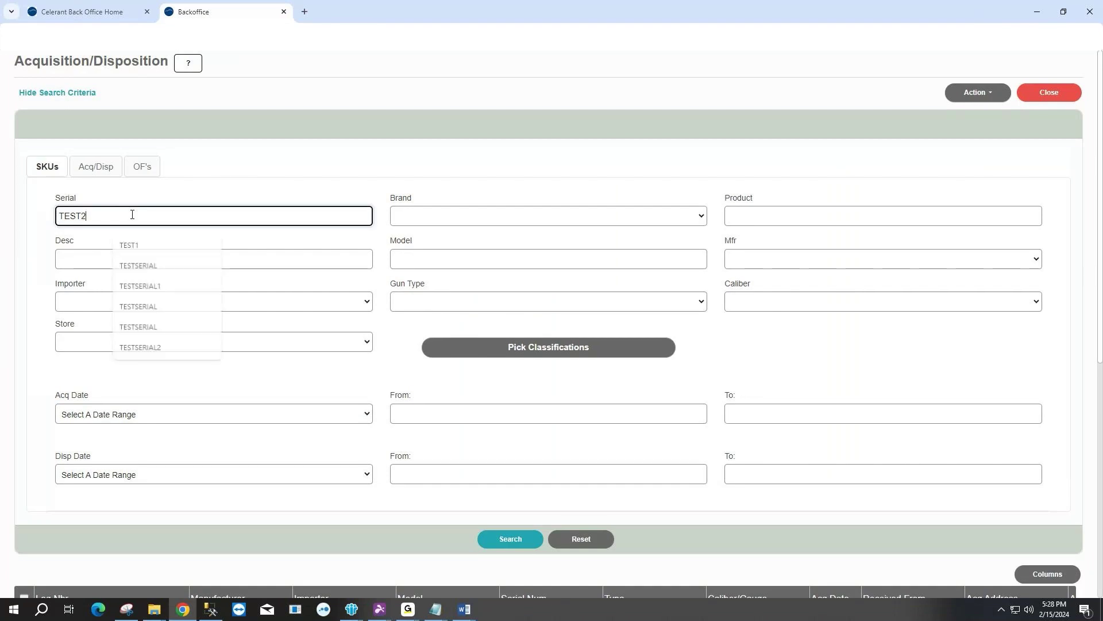
pyautogui.write('2')
pyautogui.click(505, 540)
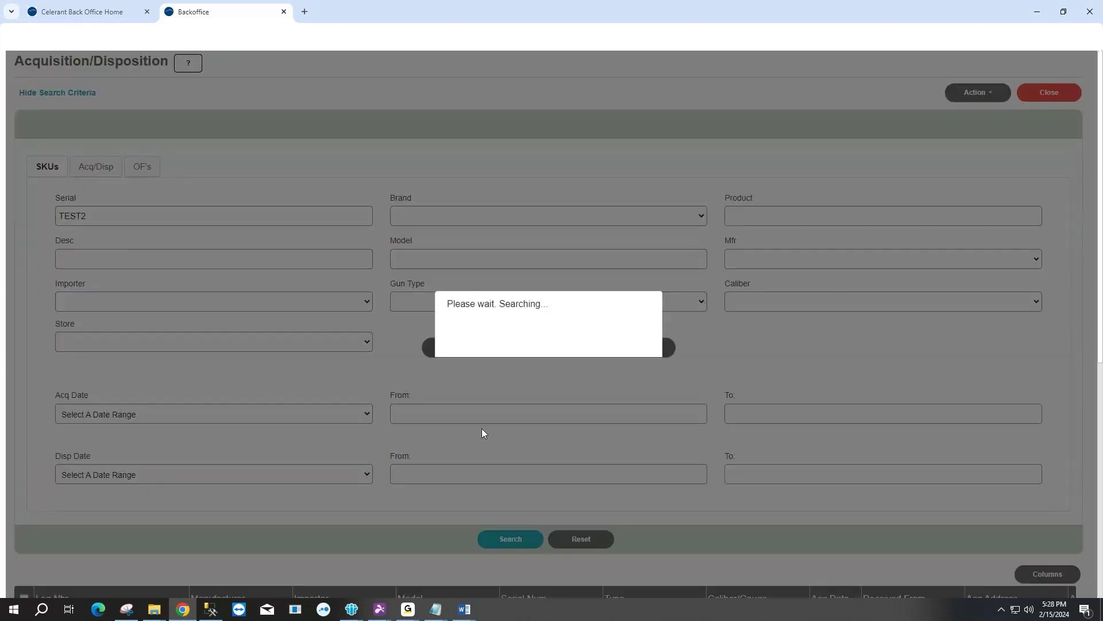
pyautogui.click(339, 180)
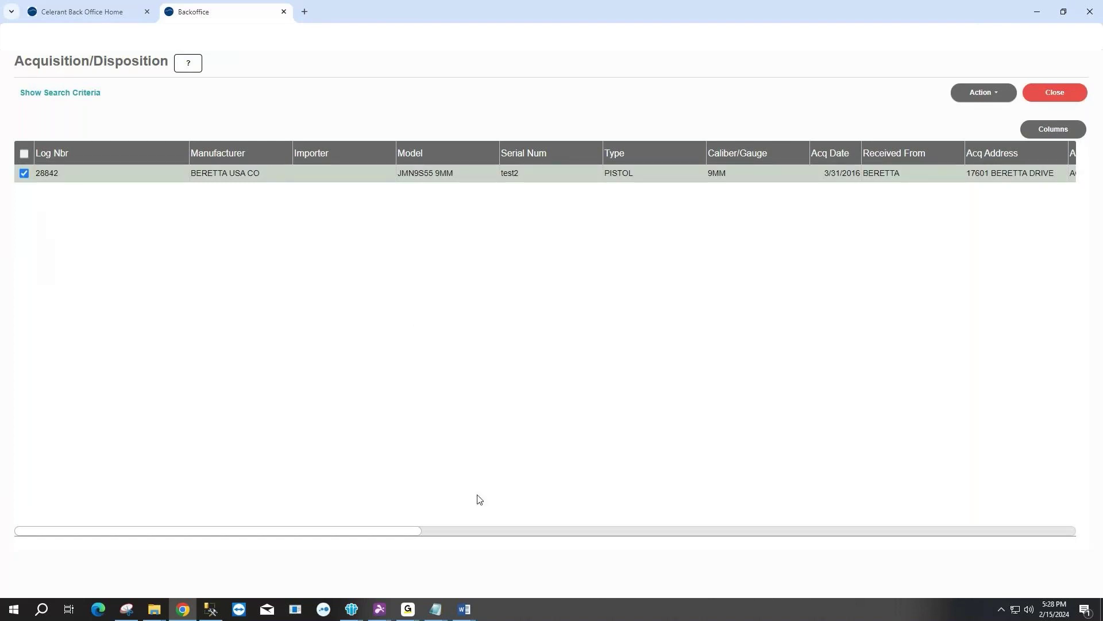
pyautogui.moveTo(408, 533); pyautogui.dragTo(864, 517)
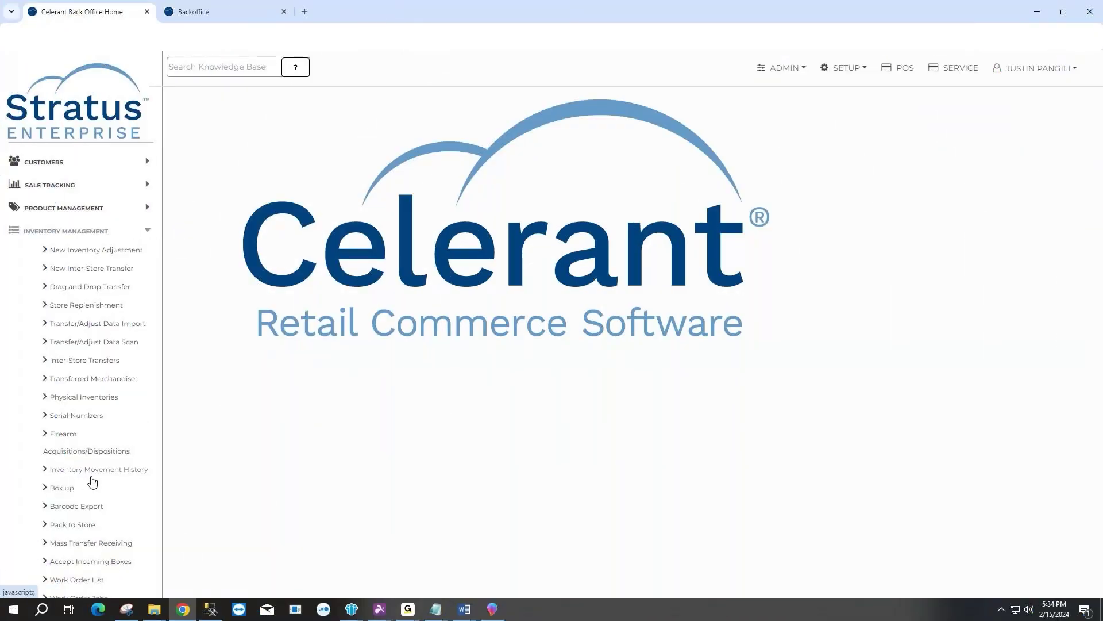
# Open Serial Numbers under Inventory Management from the back office home and search for TESTSERIAL2.
pyautogui.scroll(-1, 93, 480)
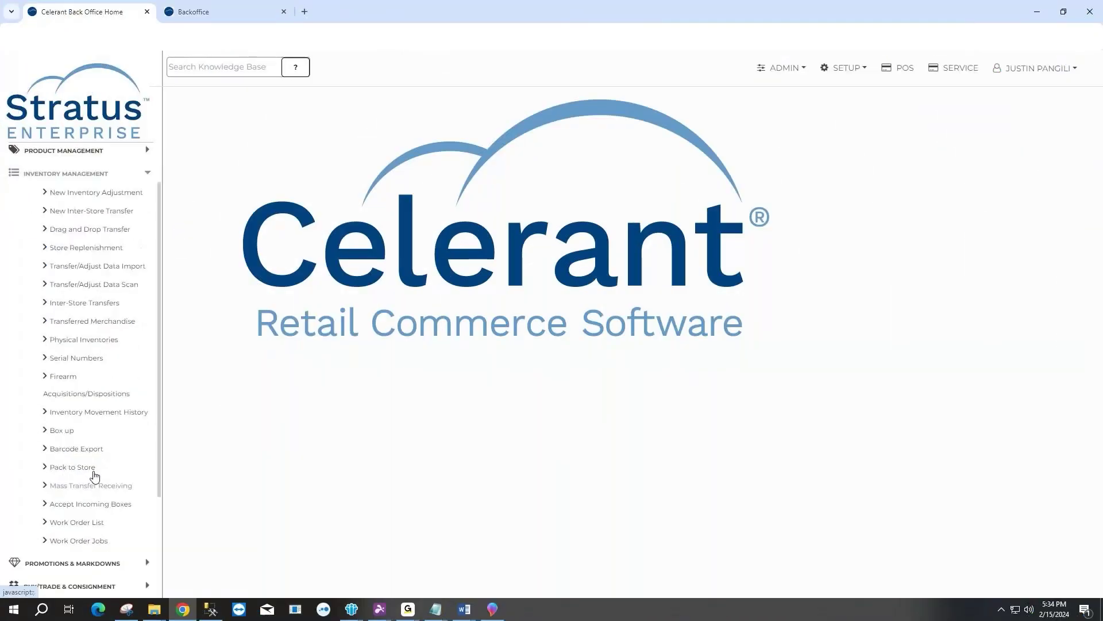
pyautogui.click(80, 358)
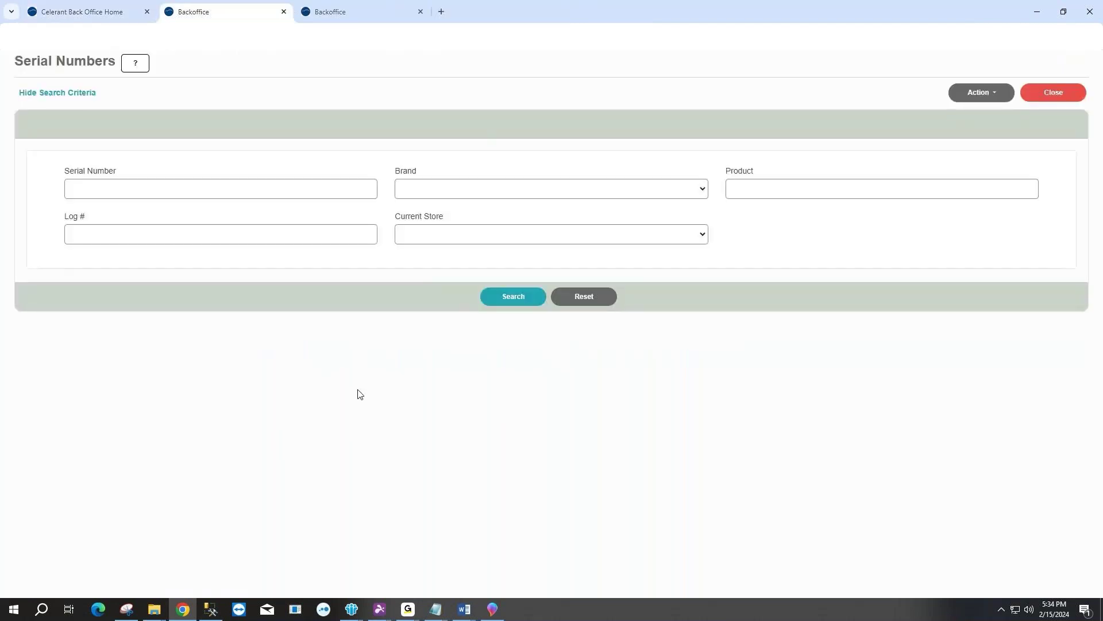
pyautogui.click(200, 191)
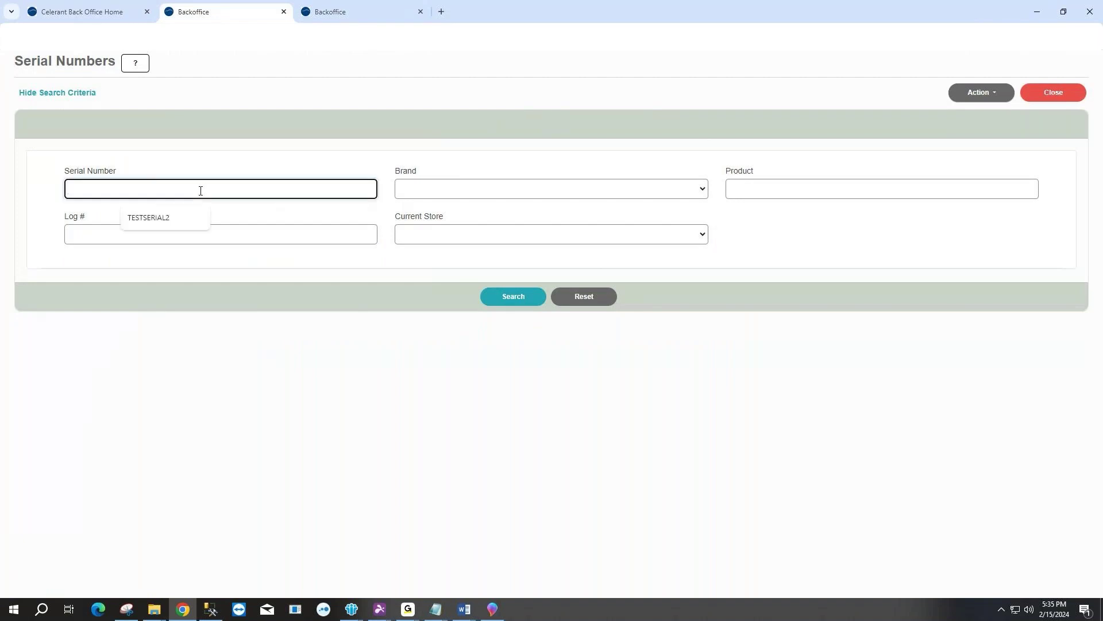
pyautogui.write('TESTSERIAL2')
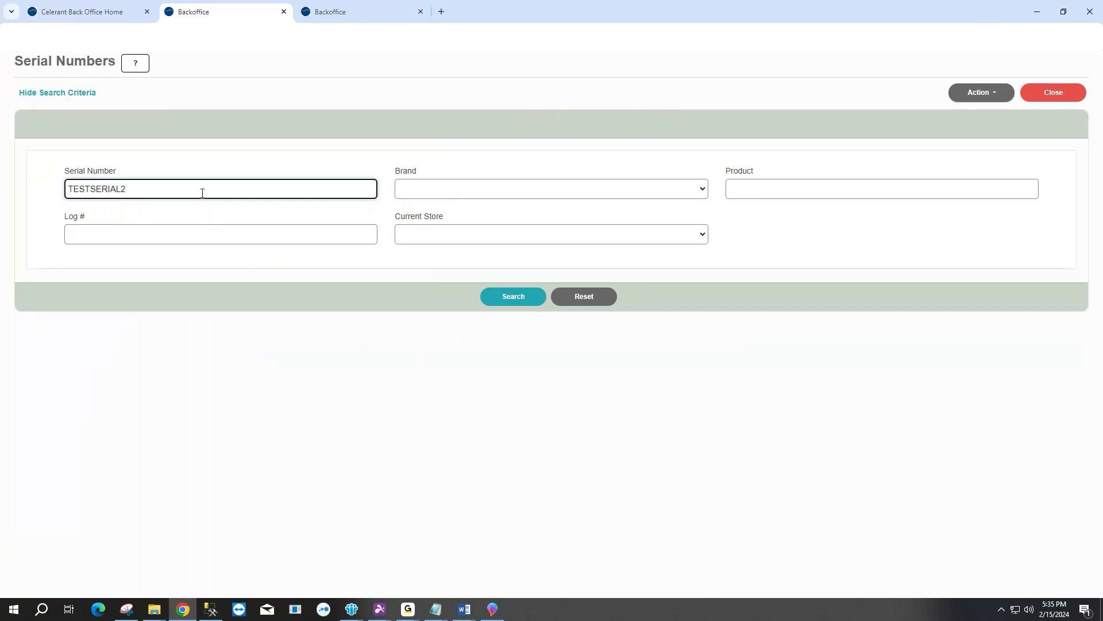
pyautogui.click(516, 303)
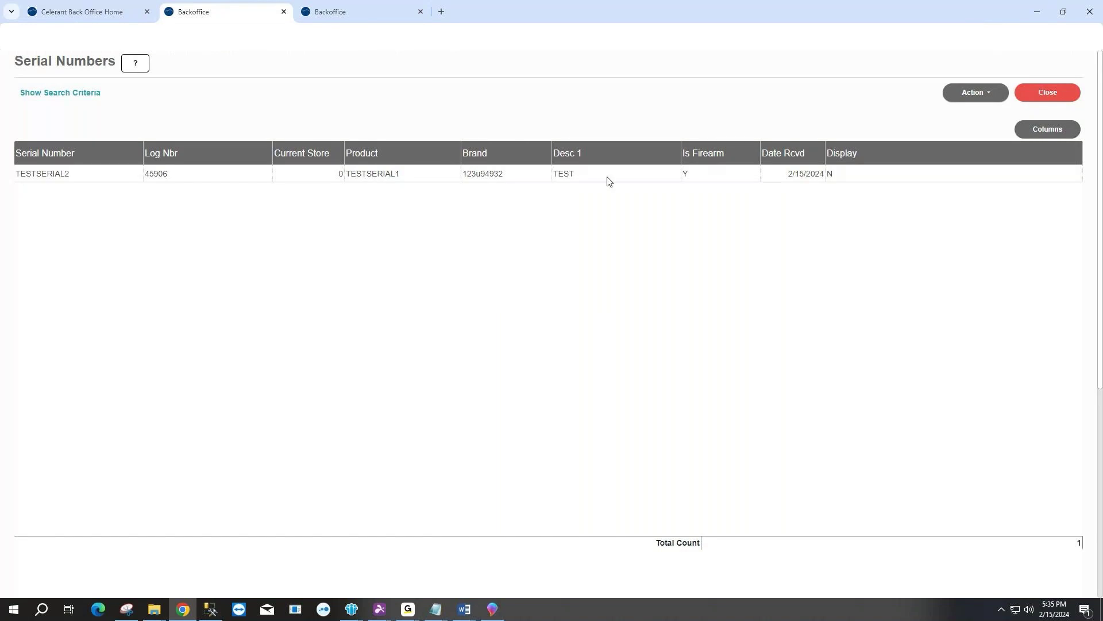
# Run Verify Current Store on the TESTSERIAL2 record.
pyautogui.click(320, 178)
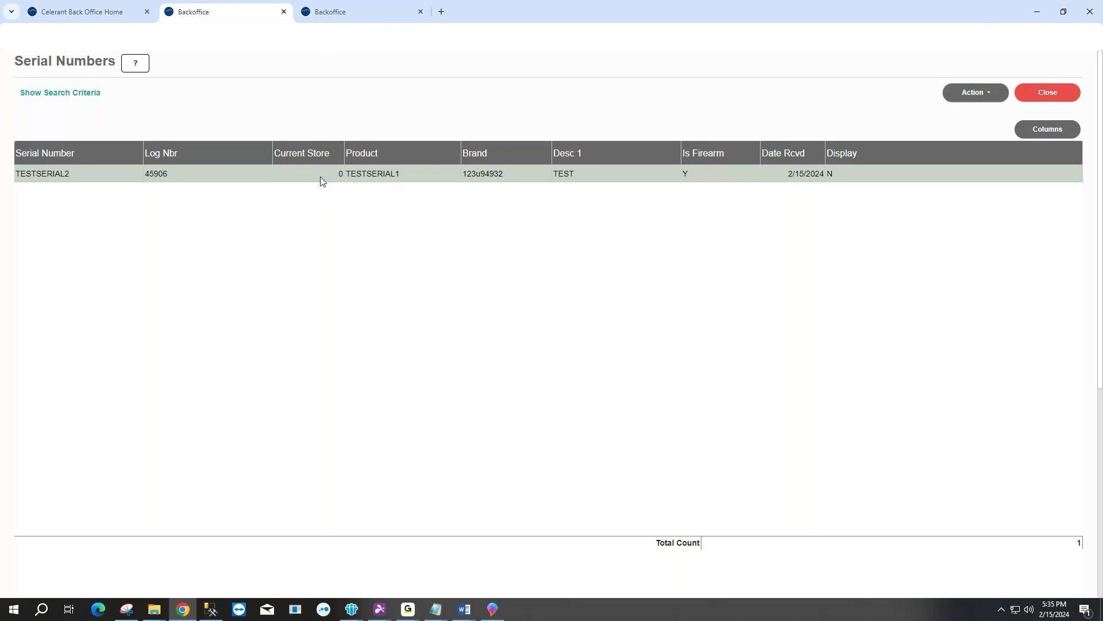
pyautogui.click(970, 98)
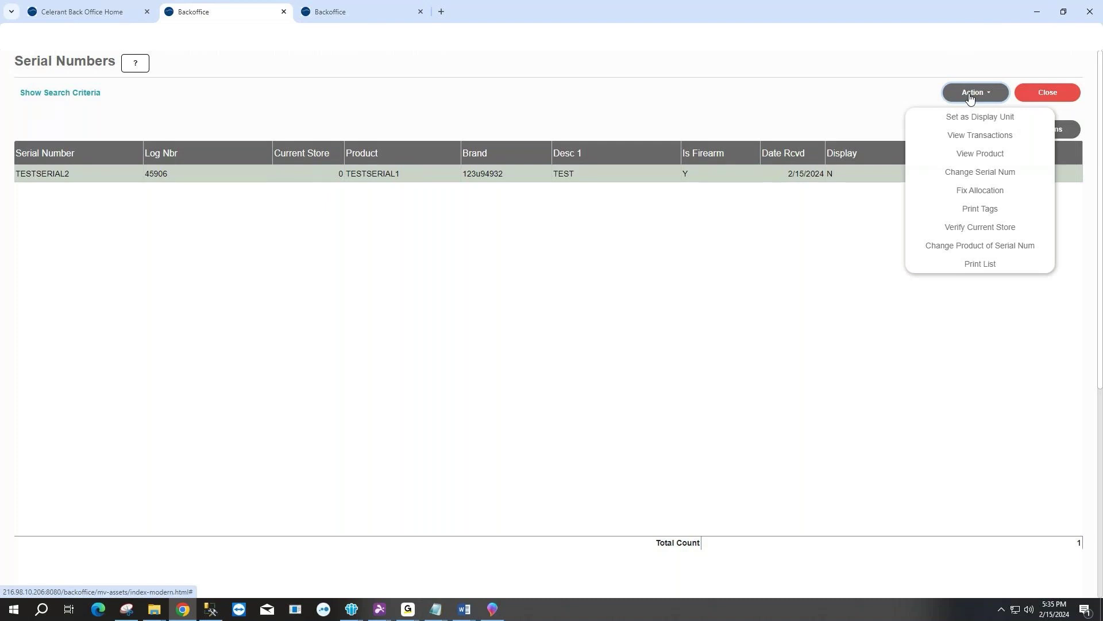
pyautogui.click(965, 231)
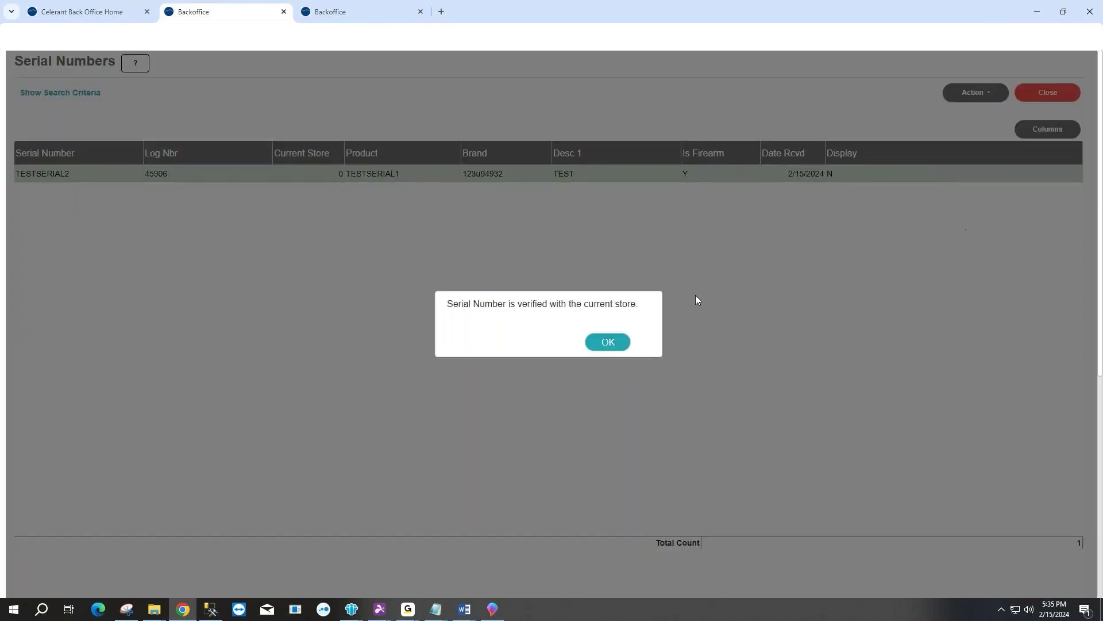
# Dismiss the verification message and rerun the TESTSERIAL2 search in Serial Numbers to check its current store.
pyautogui.click(608, 342)
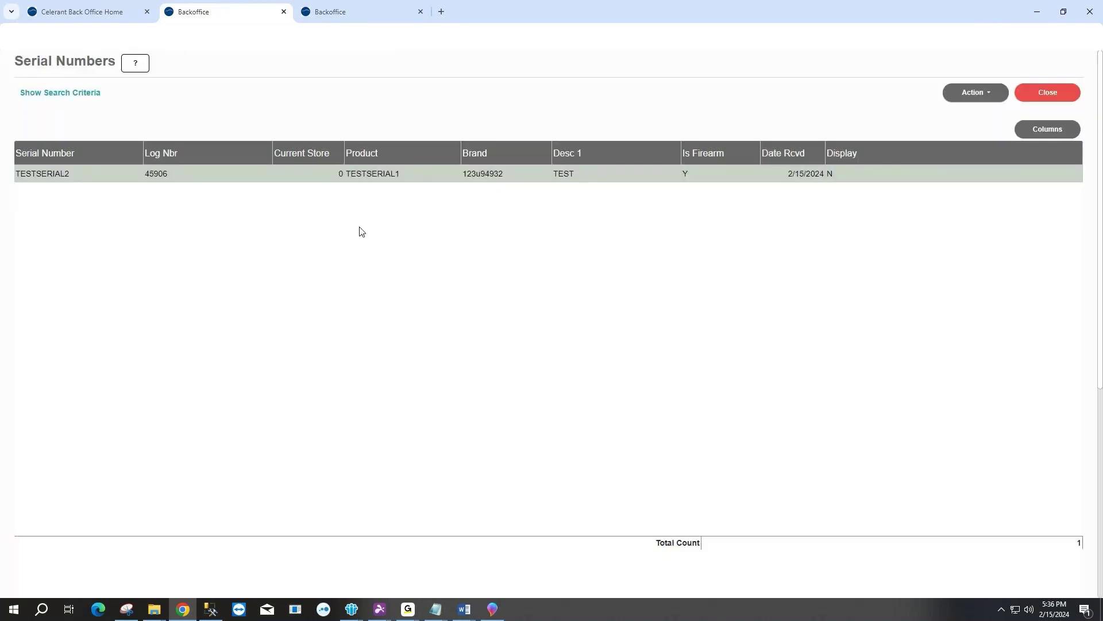
pyautogui.click(76, 93)
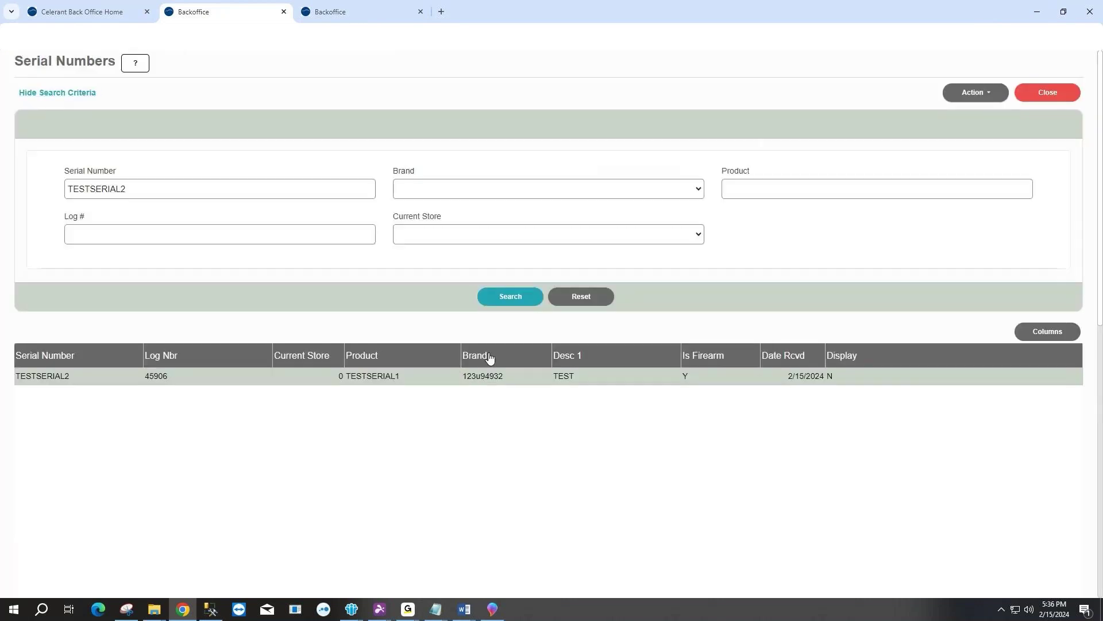
pyautogui.click(501, 298)
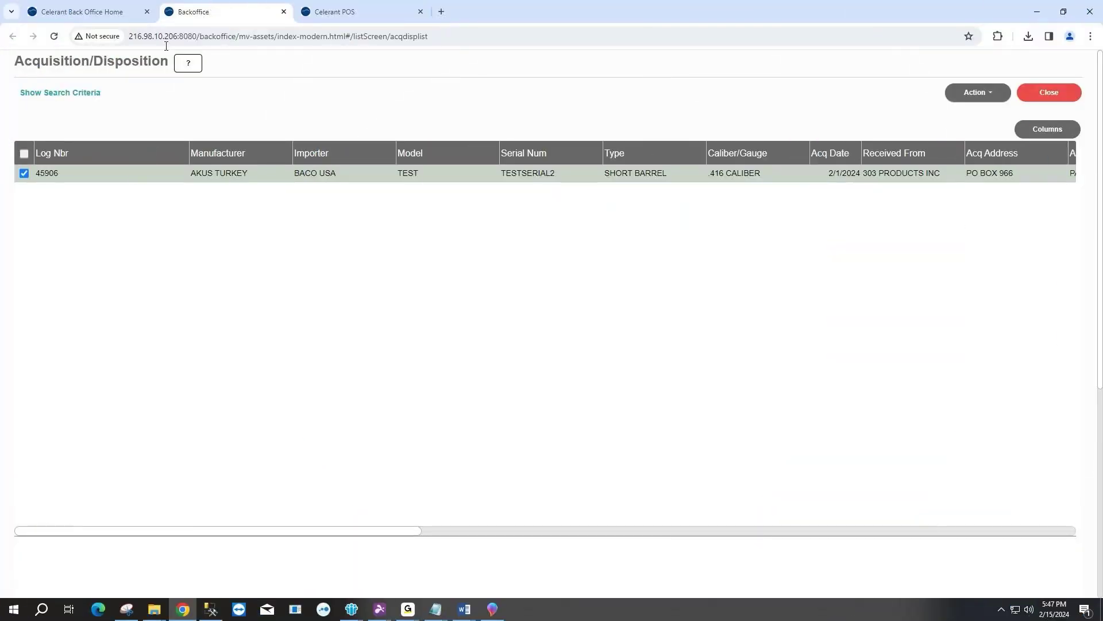
# Examine the disposition date, recipient and address of the TESTSERIAL2 record in the Acquisition/Disposition log.
pyautogui.click(79, 97)
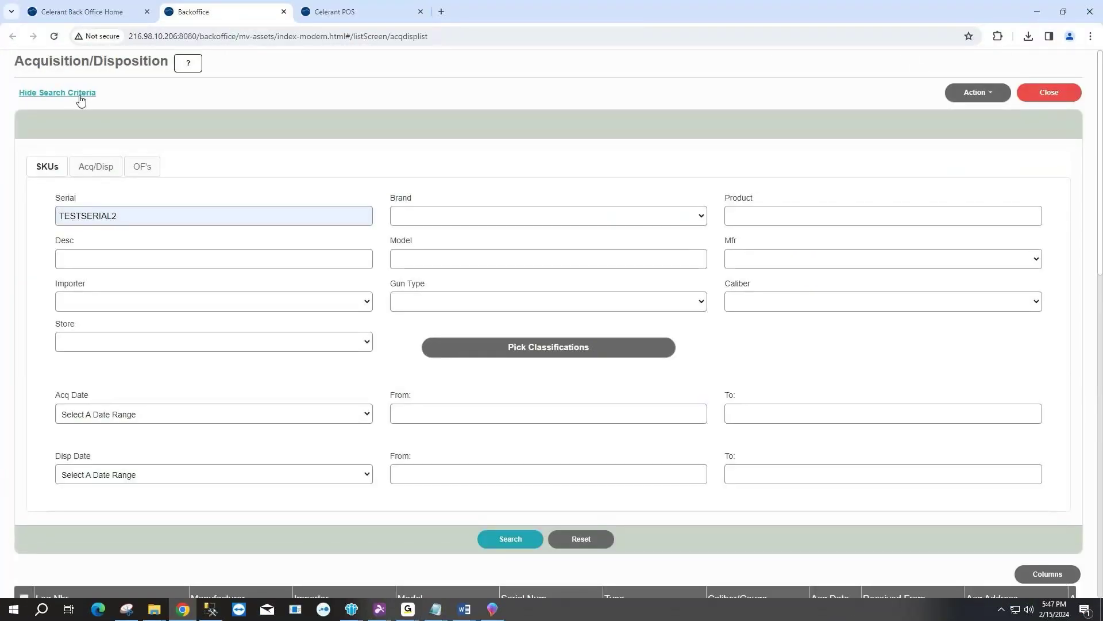
pyautogui.click(81, 99)
pyautogui.moveTo(368, 532); pyautogui.dragTo(608, 517)
pyautogui.click(755, 180)
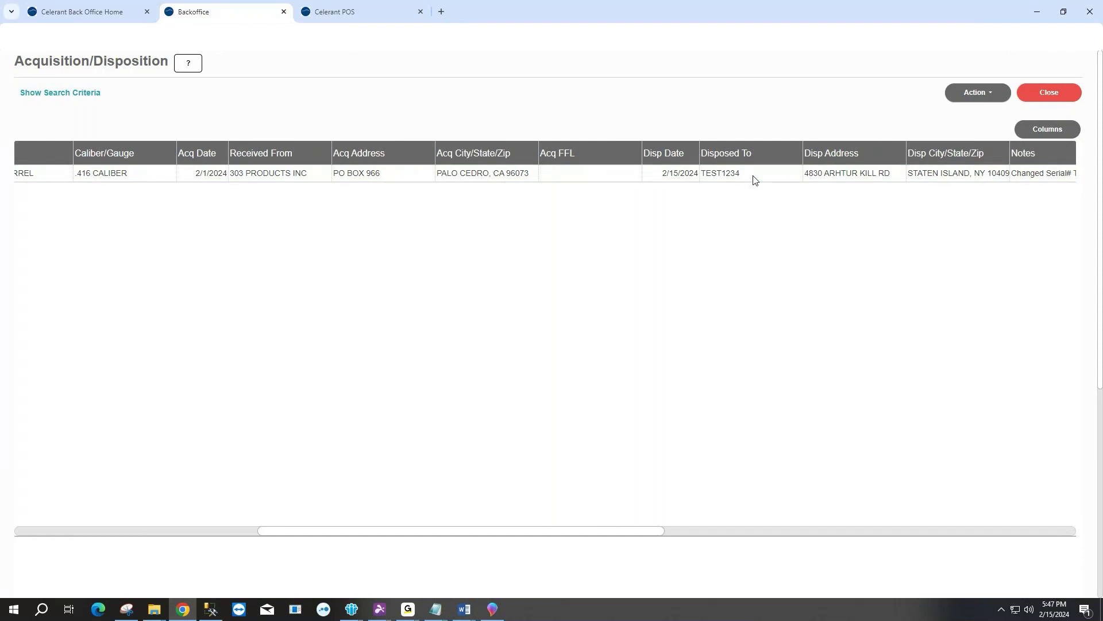
pyautogui.click(754, 180)
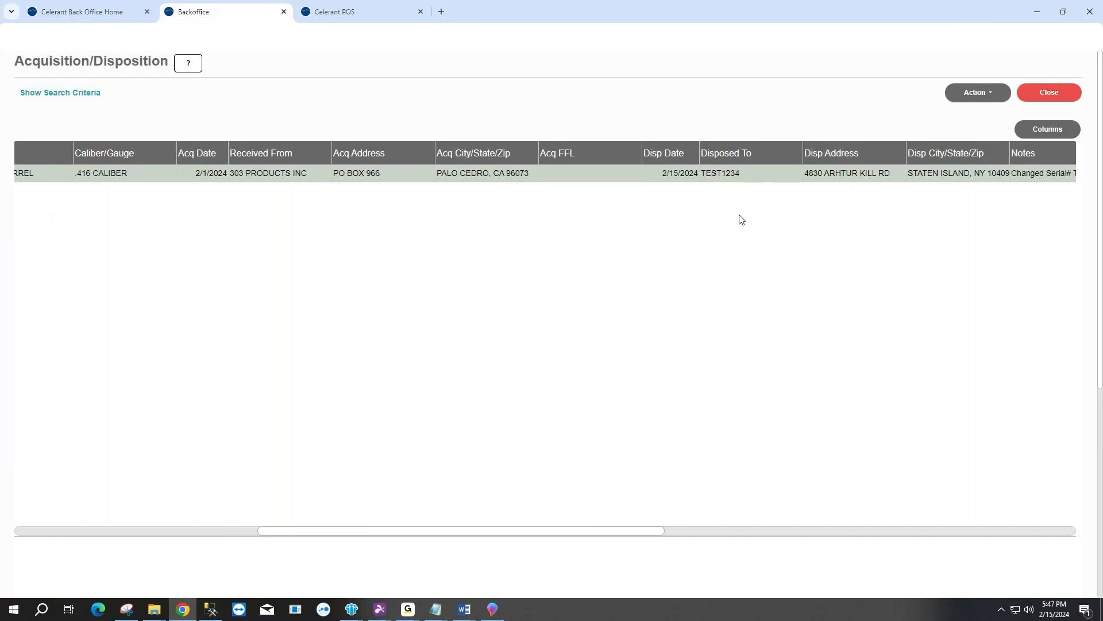
# Switch to Celerant POS, open the Receipt List and search for receipts with the date range TODAY.
pyautogui.click(358, 12)
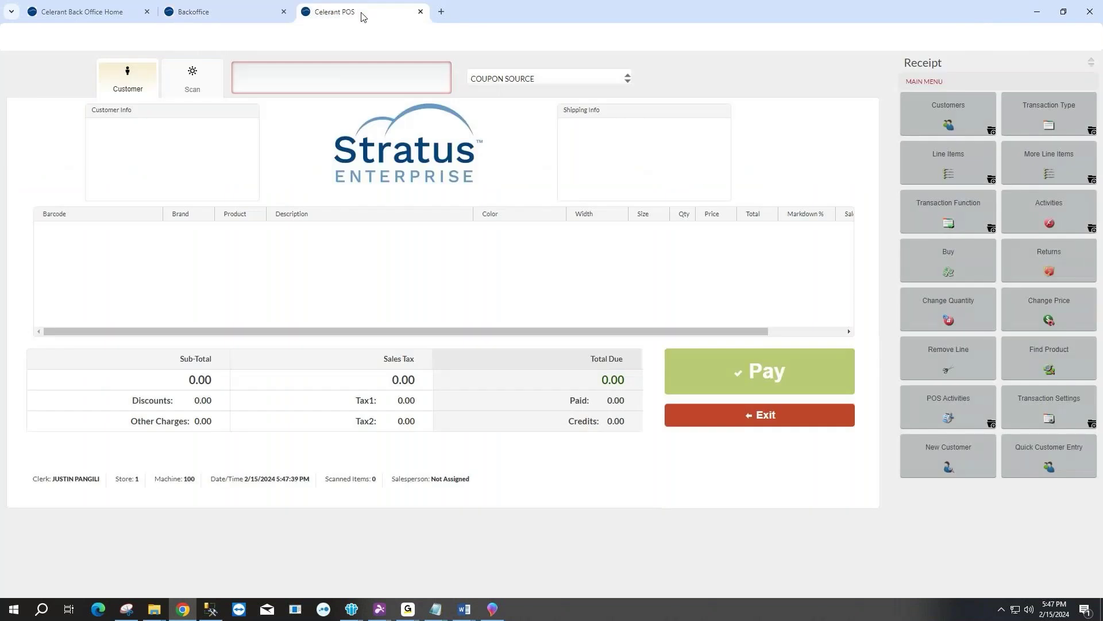
pyautogui.click(1018, 230)
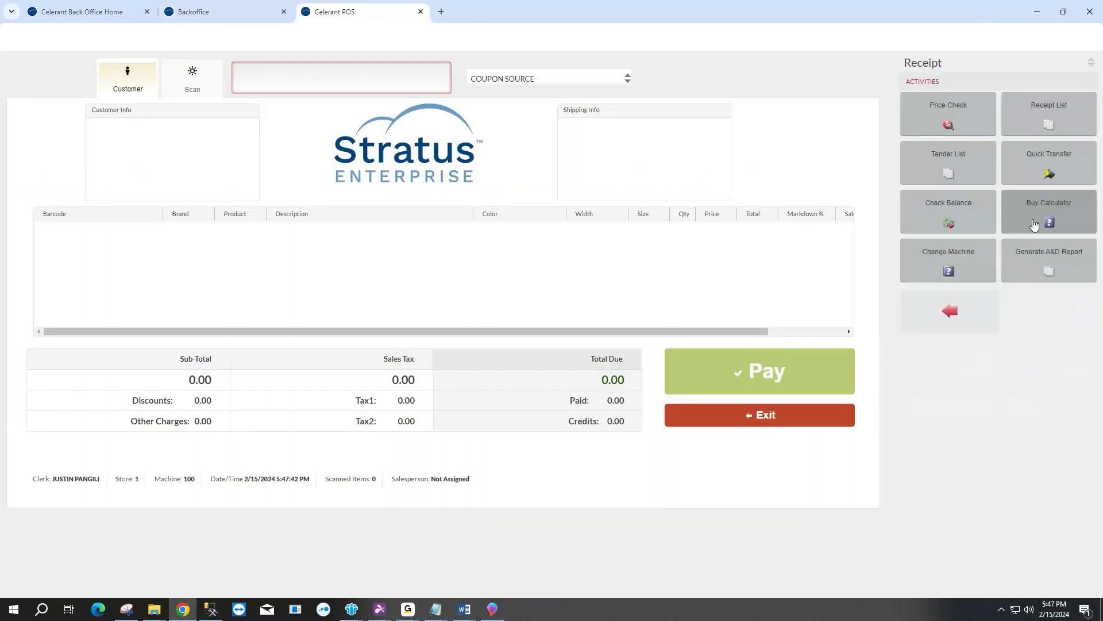
pyautogui.click(1060, 117)
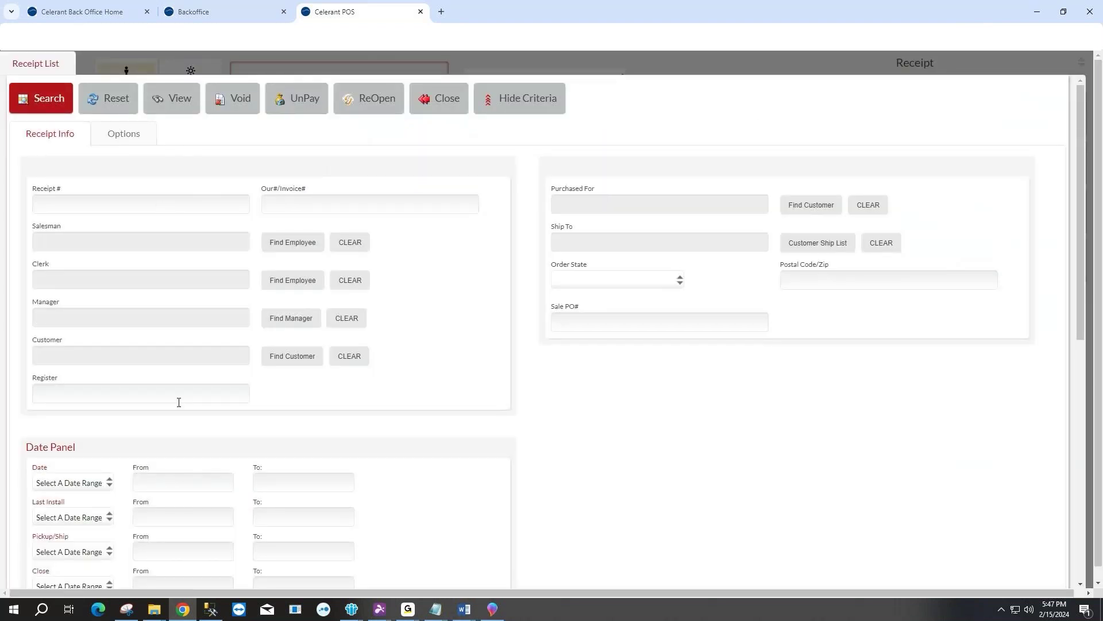
pyautogui.scroll(-1, 172, 411)
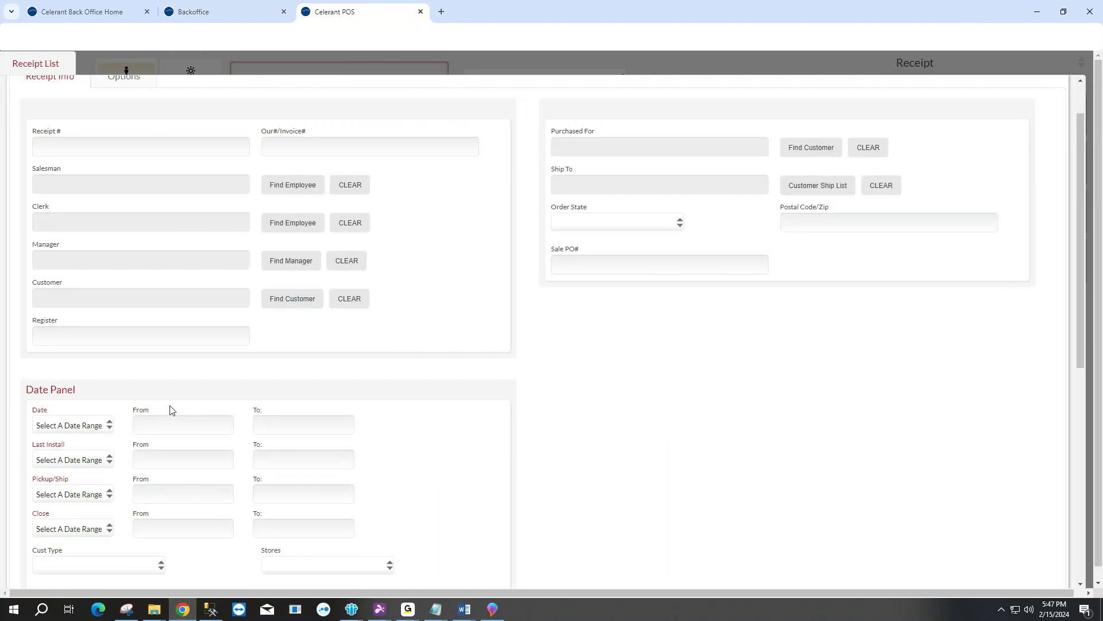
pyautogui.click(95, 430)
pyautogui.click(74, 453)
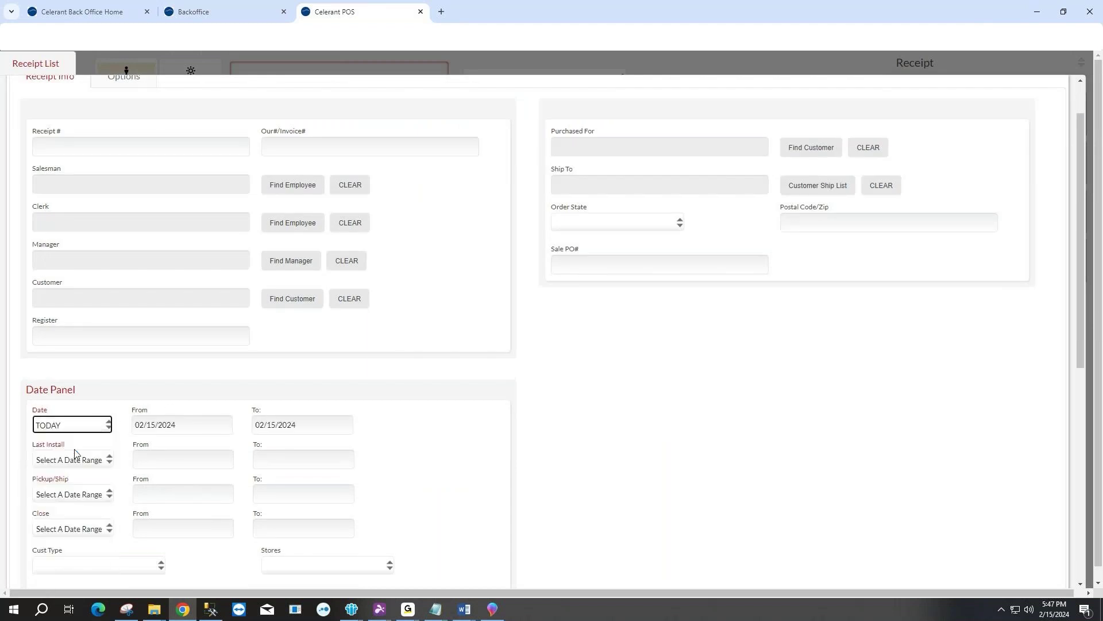
pyautogui.scroll(1, 459, 402)
pyautogui.press('Return')
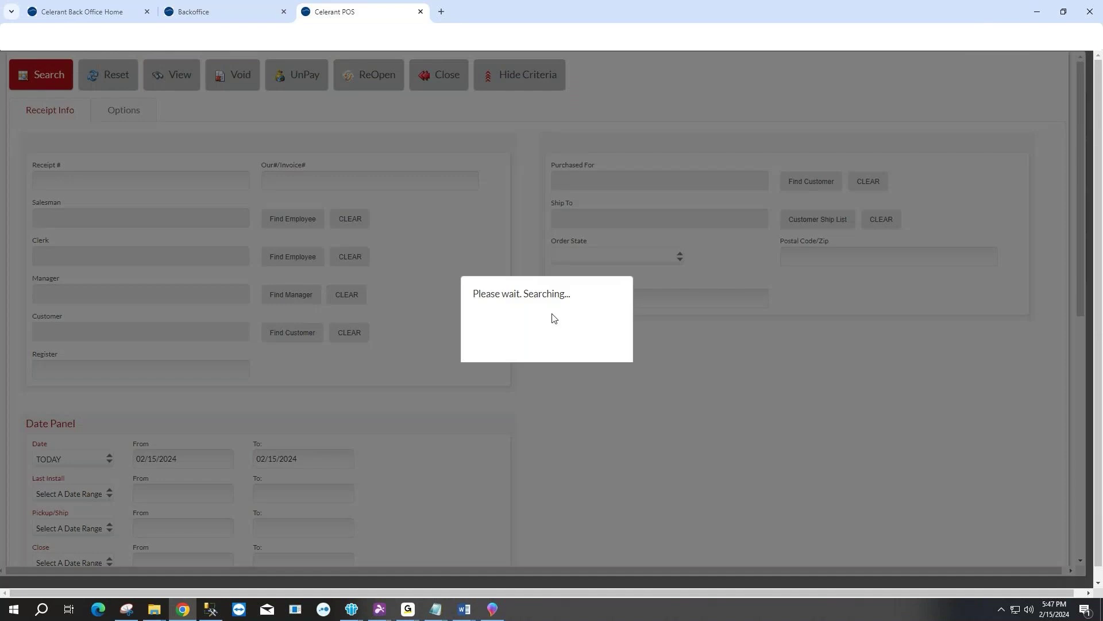
# Void the 02/15/2024 17:40:05 receipt with the 6.89 total and close the receipt list.
pyautogui.click(393, 211)
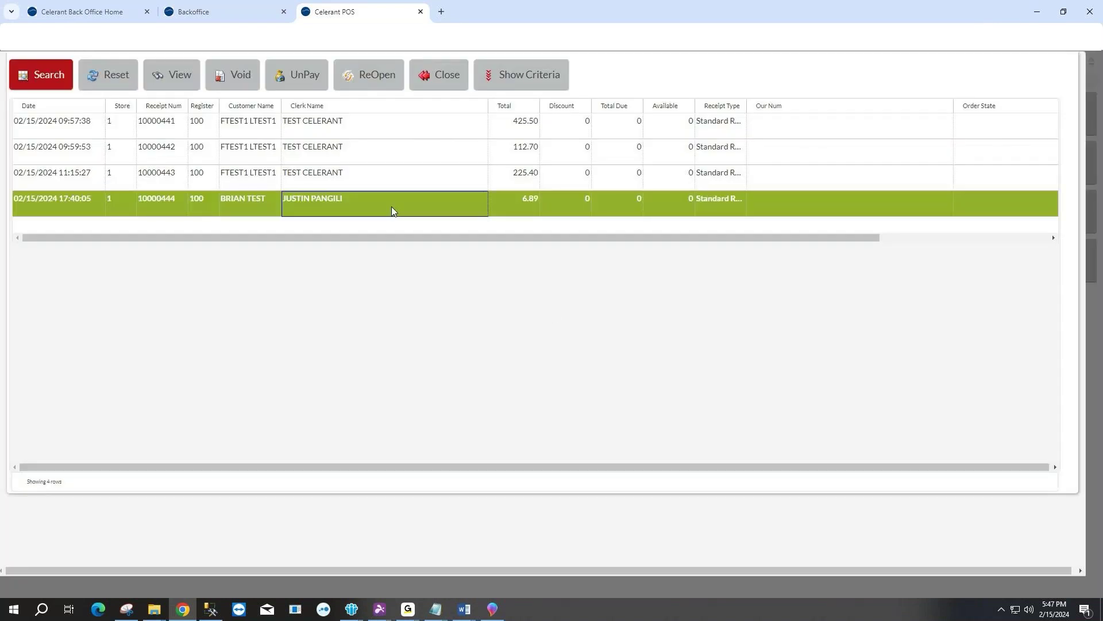
pyautogui.click(229, 78)
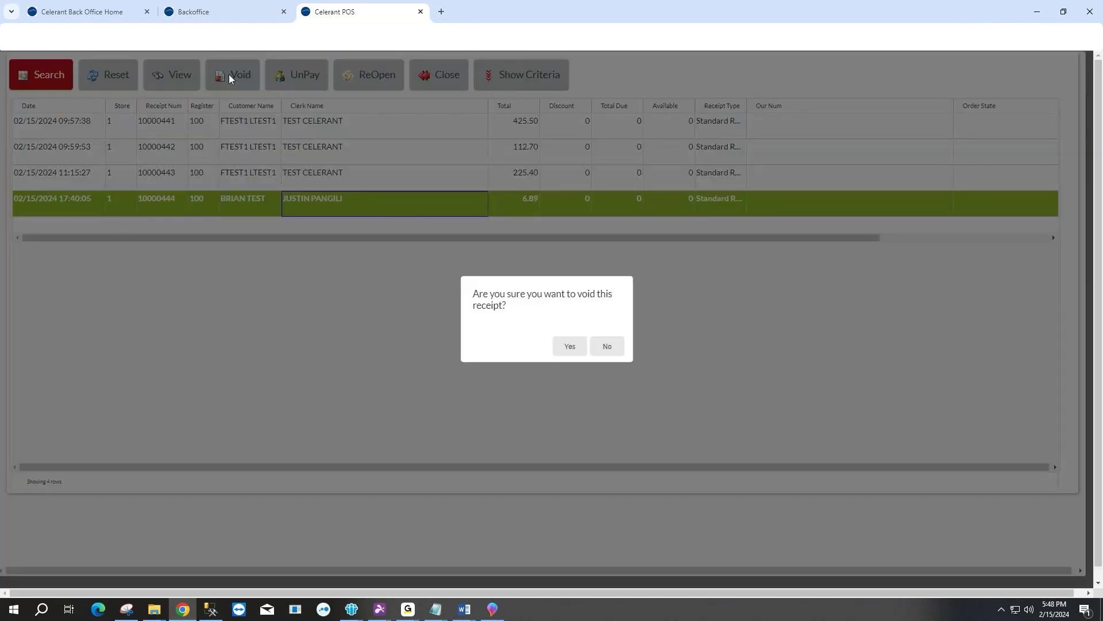
pyautogui.click(570, 348)
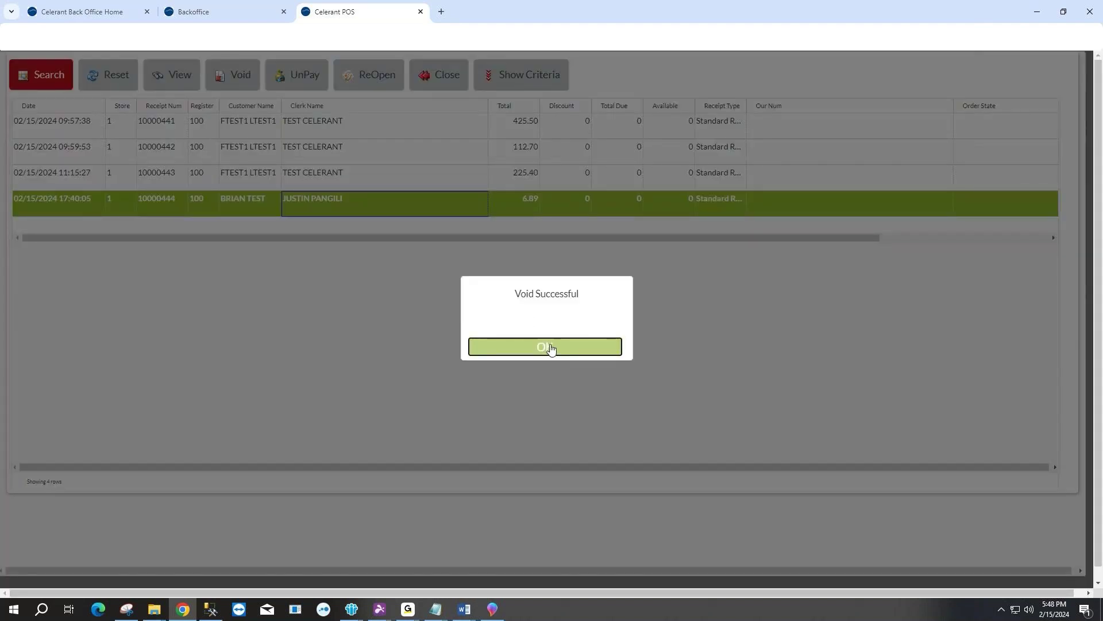
pyautogui.click(551, 349)
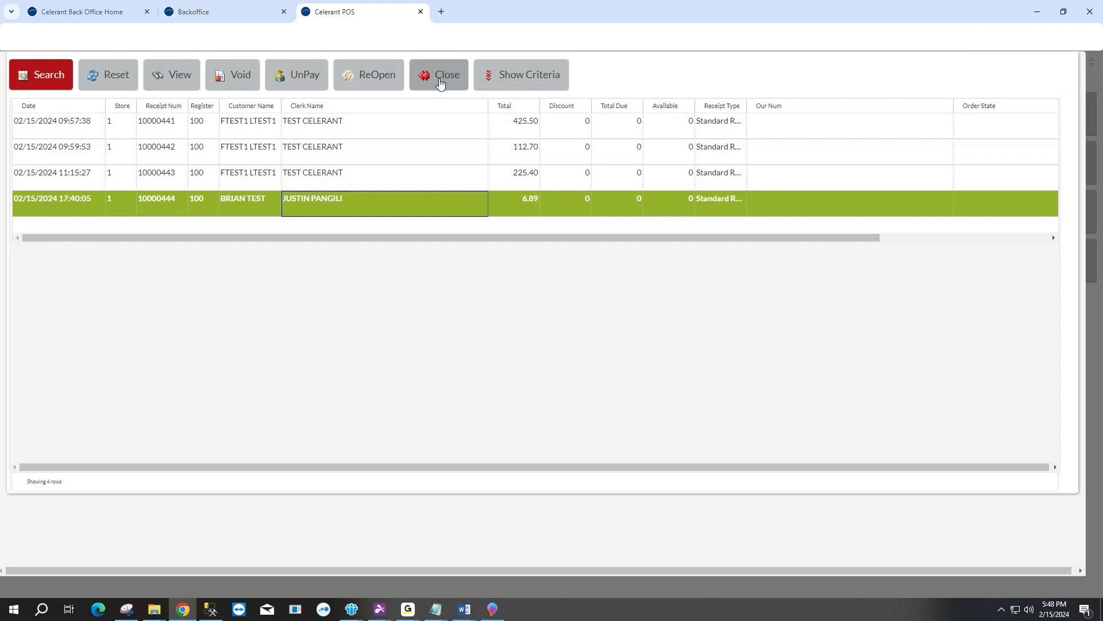
pyautogui.click(440, 84)
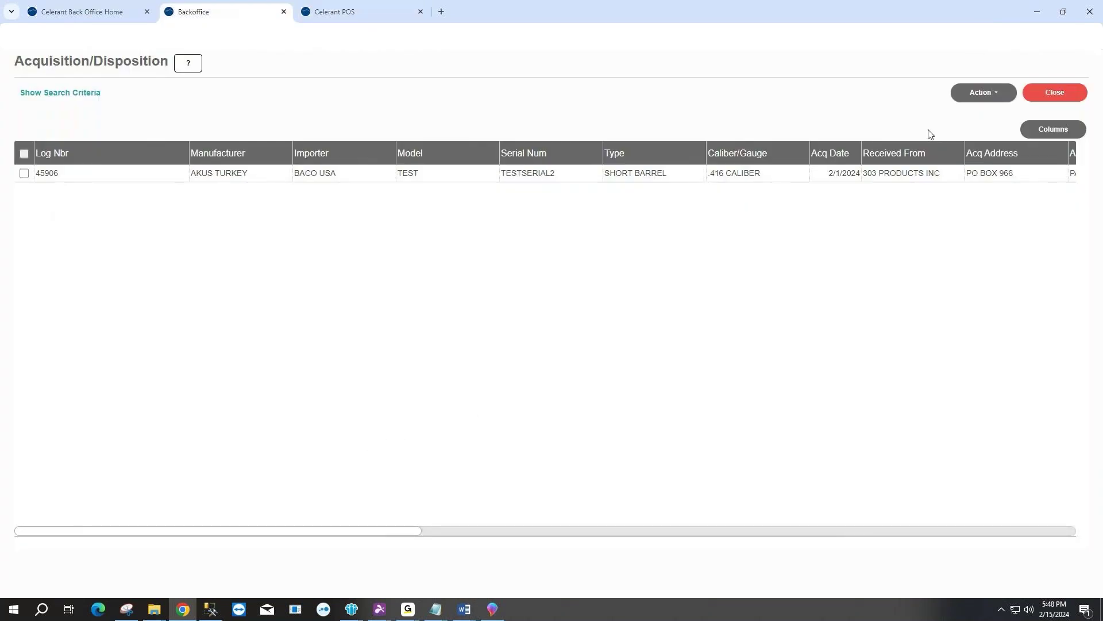
# Run Update A&D from the Acquisition/Disposition log with Post Acquisitions and Post Dispositions enabled, and exit the update.
pyautogui.click(985, 93)
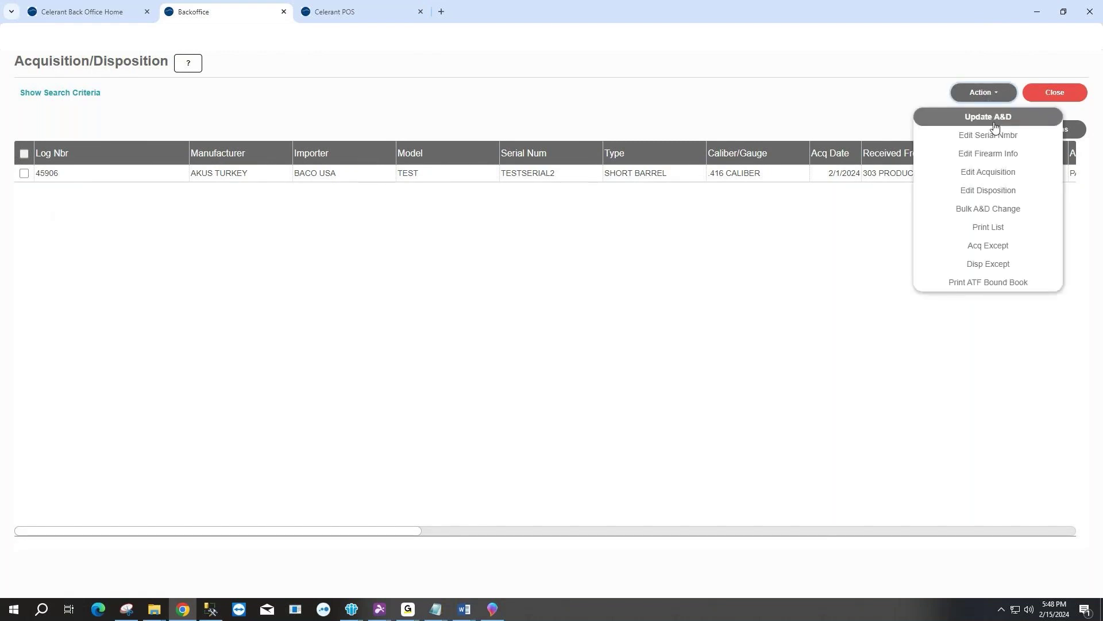
pyautogui.click(995, 118)
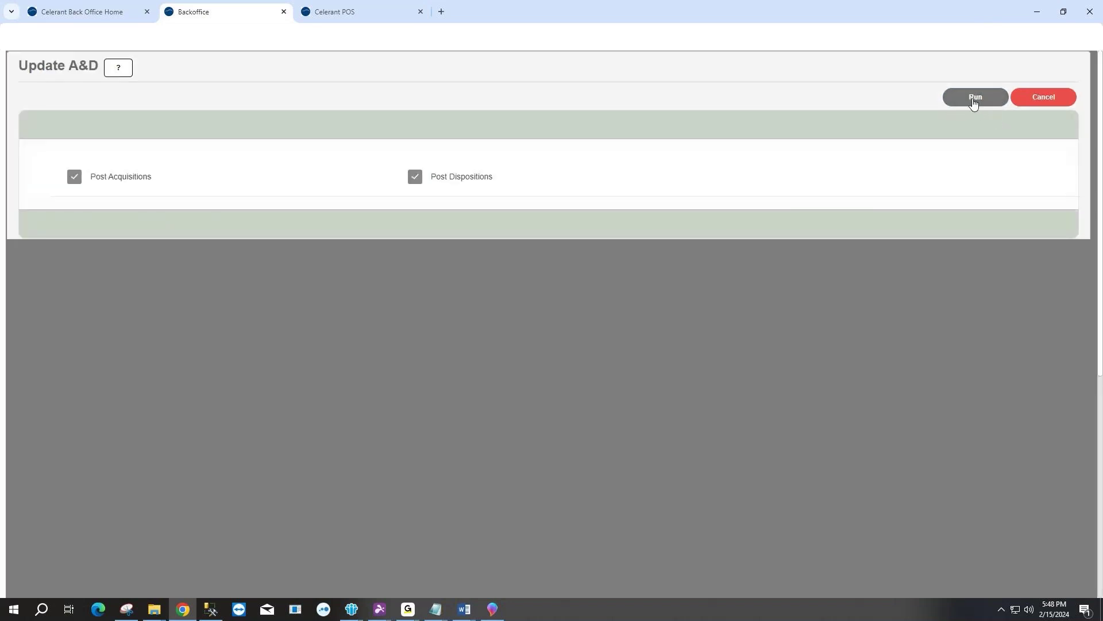
pyautogui.click(975, 97)
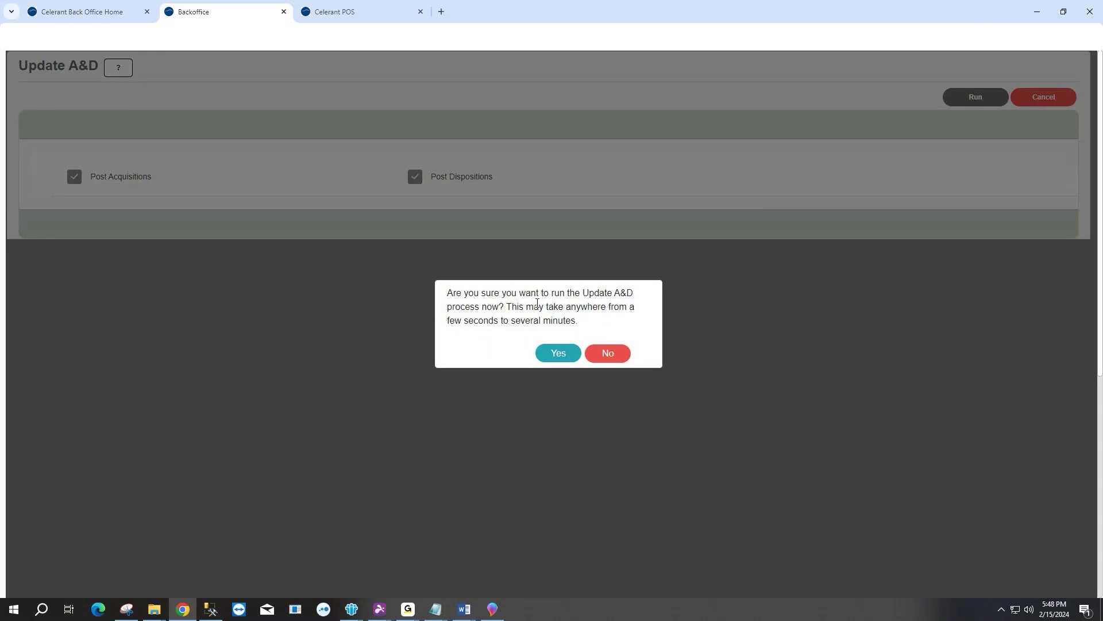
pyautogui.click(551, 353)
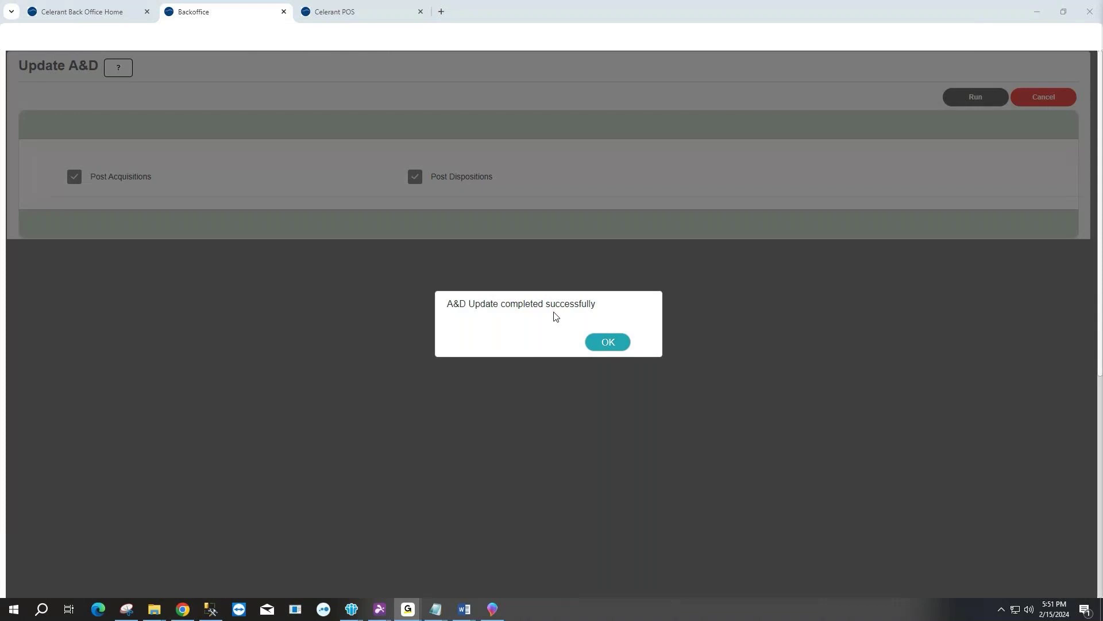
pyautogui.click(614, 343)
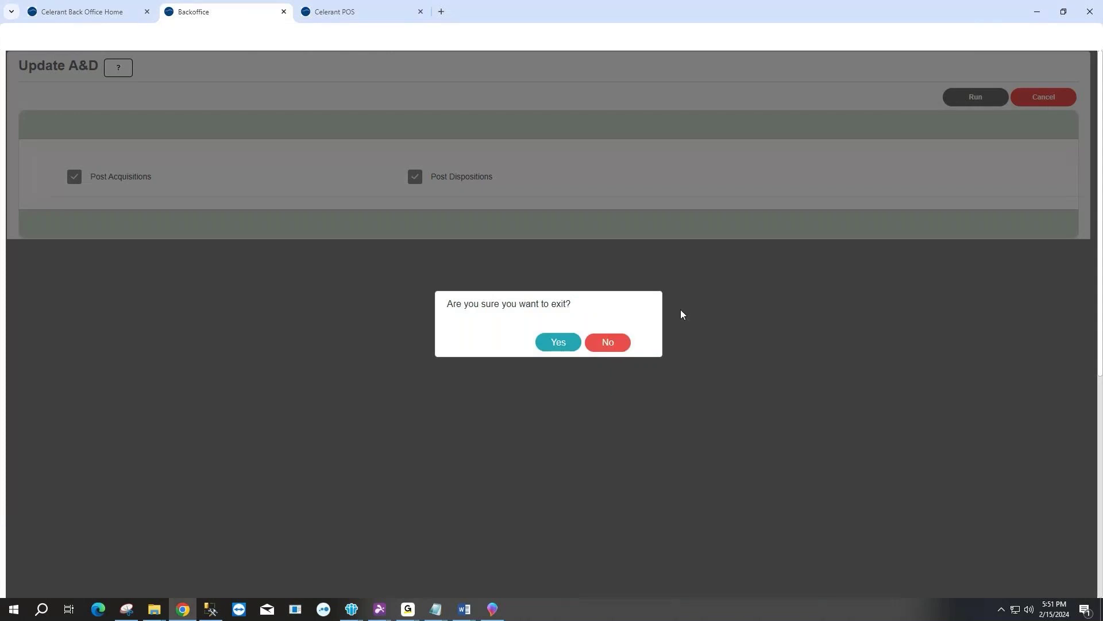
pyautogui.click(565, 345)
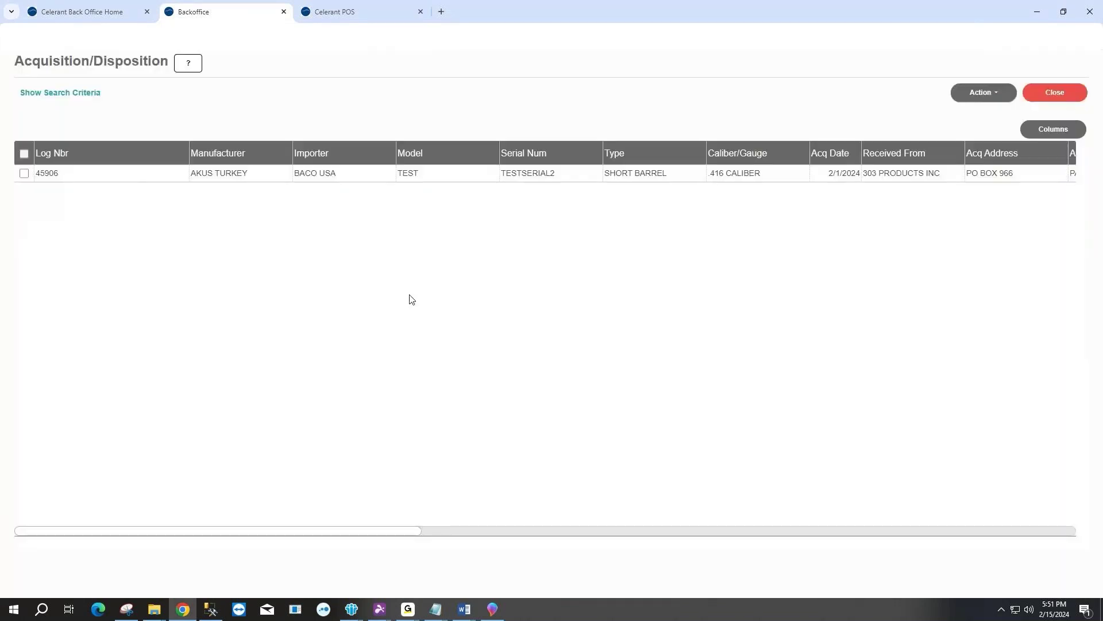
# Search the Acquisition/Disposition log for TESTSERIAL2 again and examine the record's disposition fields.
pyautogui.click(78, 92)
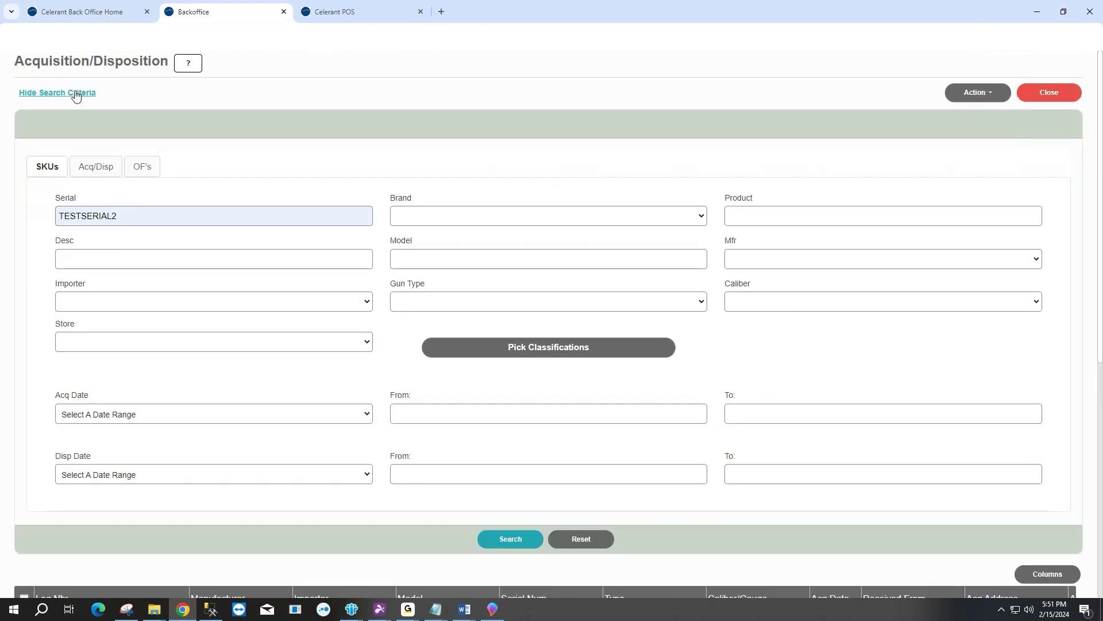
pyautogui.scroll(-1, 321, 207)
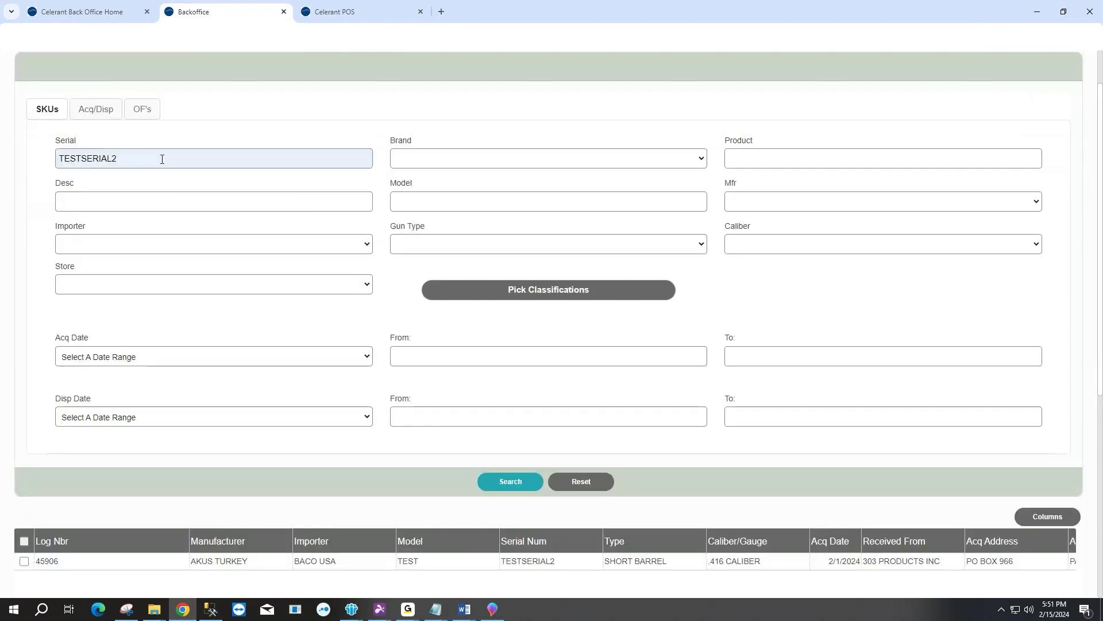
pyautogui.click(510, 481)
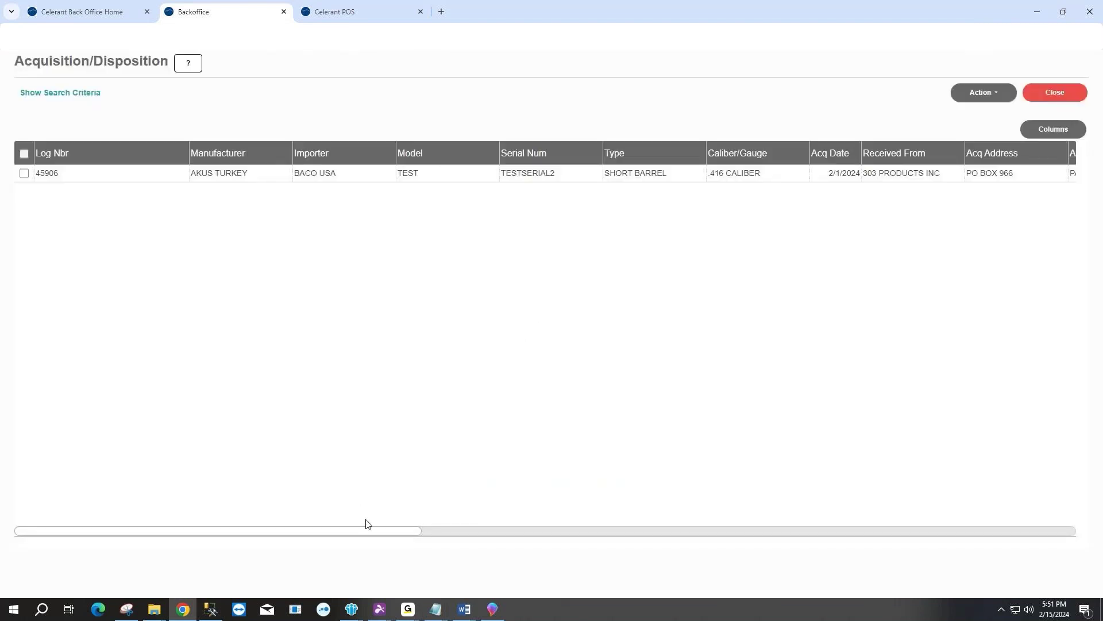
pyautogui.moveTo(368, 534); pyautogui.dragTo(613, 542)
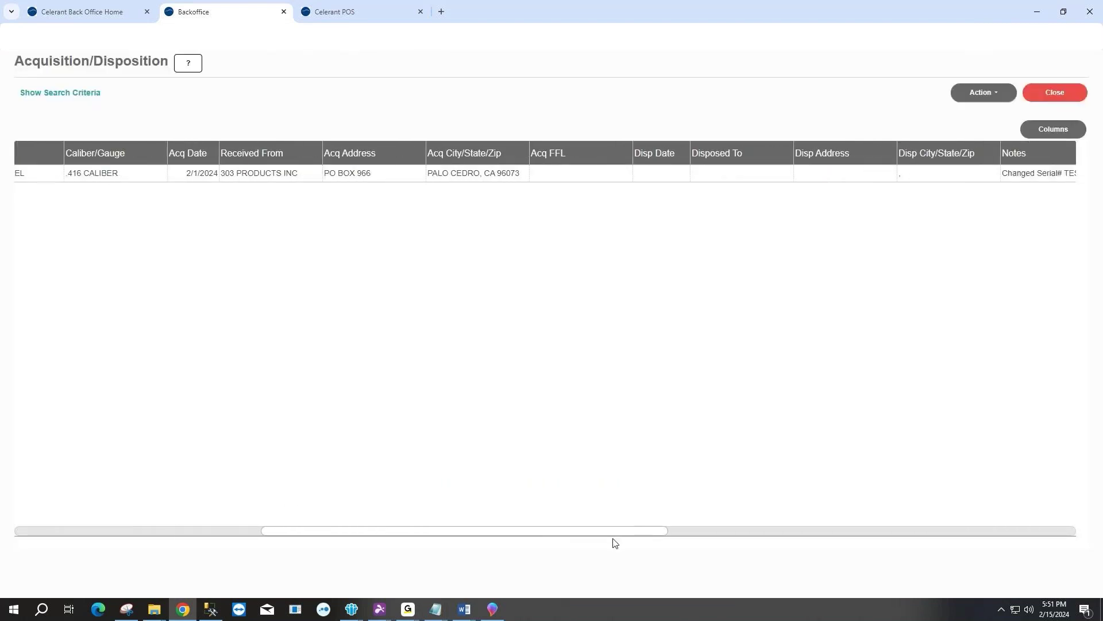
pyautogui.click(736, 179)
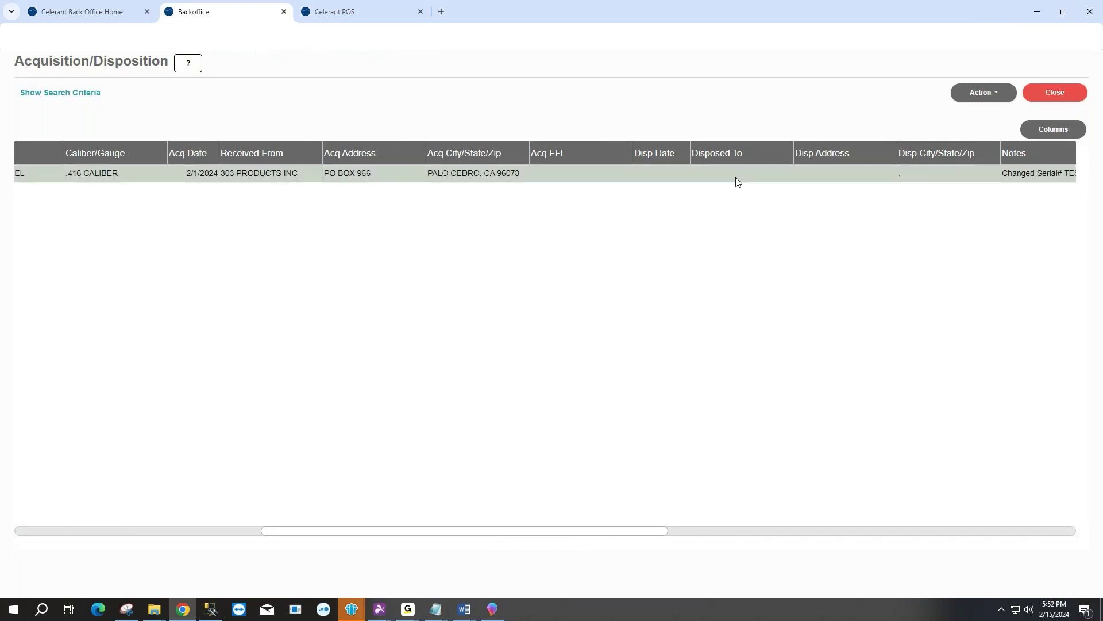
pyautogui.moveTo(631, 534); pyautogui.dragTo(332, 514)
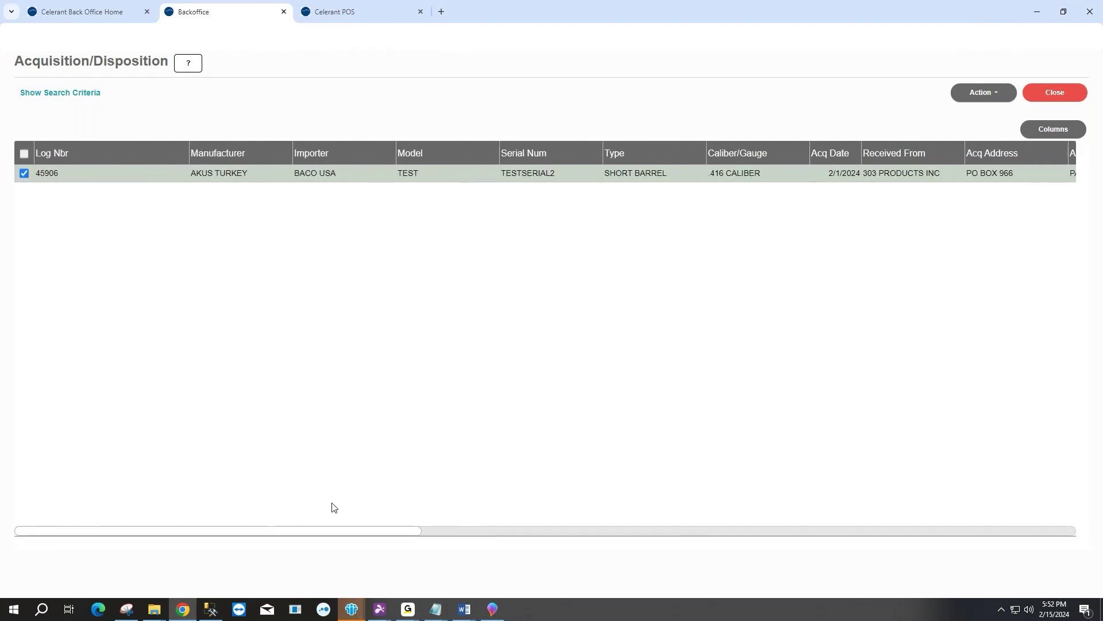